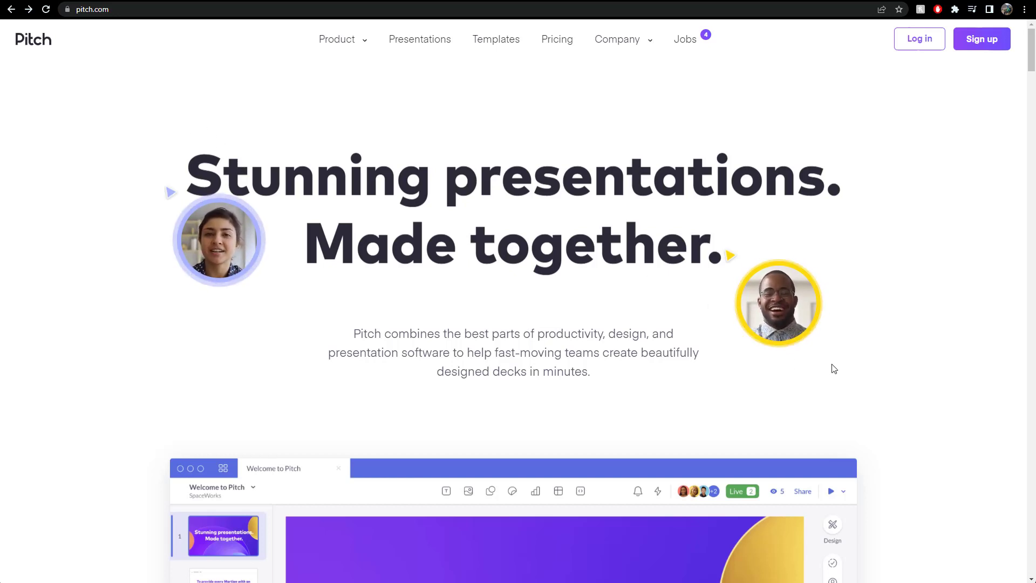
Step: Scroll down Pitch's homepage to reach the footer links
{"action": "scroll", "coordinate": [837, 366], "scroll_direction": "down", "scroll_amount": 3}
{"action": "scroll", "coordinate": [836, 366], "scroll_direction": "up", "scroll_amount": 3}
{"action": "scroll", "coordinate": [838, 366], "scroll_direction": "down", "scroll_amount": 4}
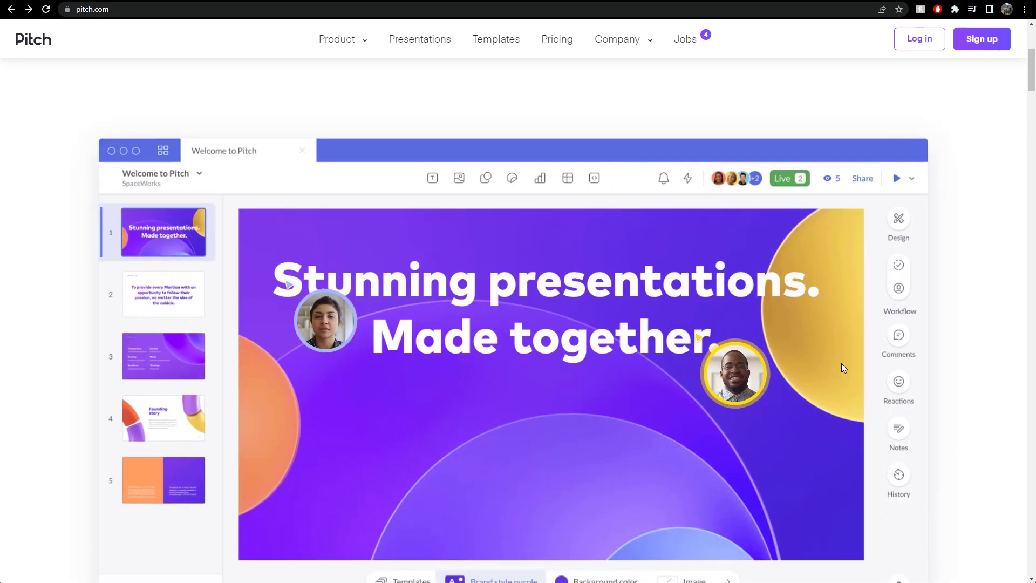
{"action": "scroll", "coordinate": [841, 365], "scroll_direction": "down", "scroll_amount": 2}
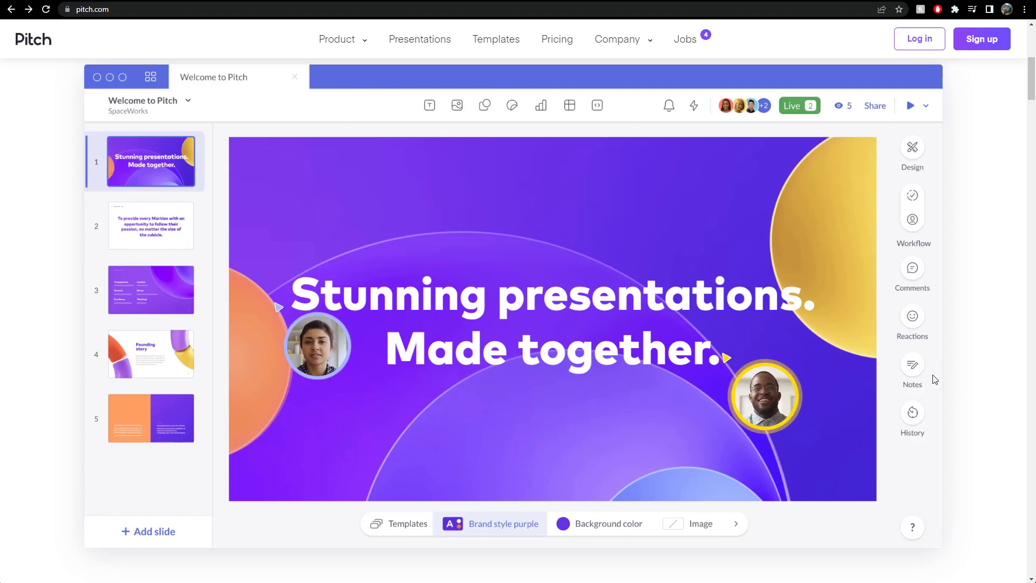
{"action": "scroll", "coordinate": [554, 225], "scroll_direction": "down", "scroll_amount": 10}
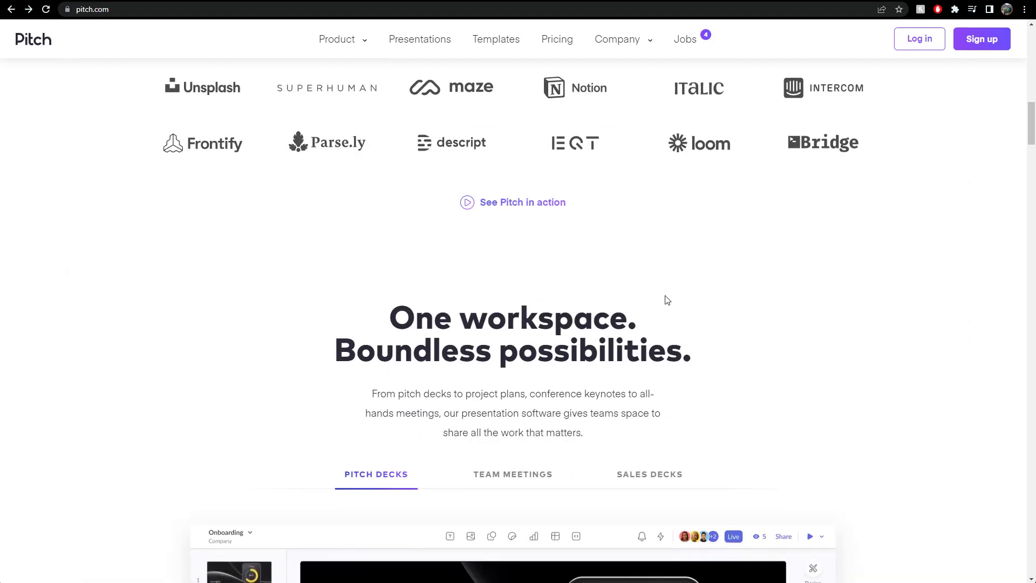
{"action": "scroll", "coordinate": [670, 300], "scroll_direction": "down", "scroll_amount": 8}
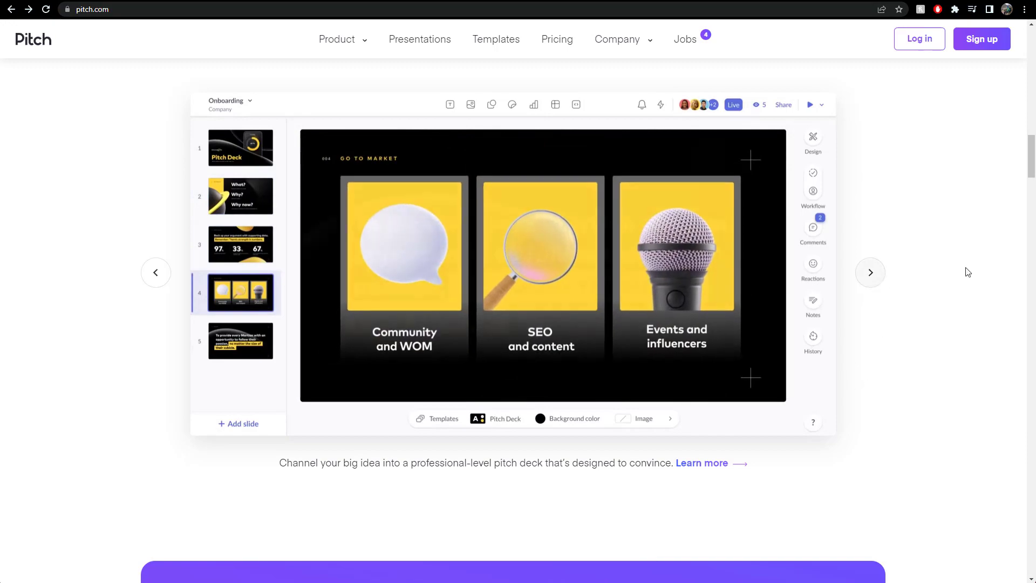
{"action": "left_click_drag", "start_coordinate": [1031, 162], "coordinate": [1031, 559]}
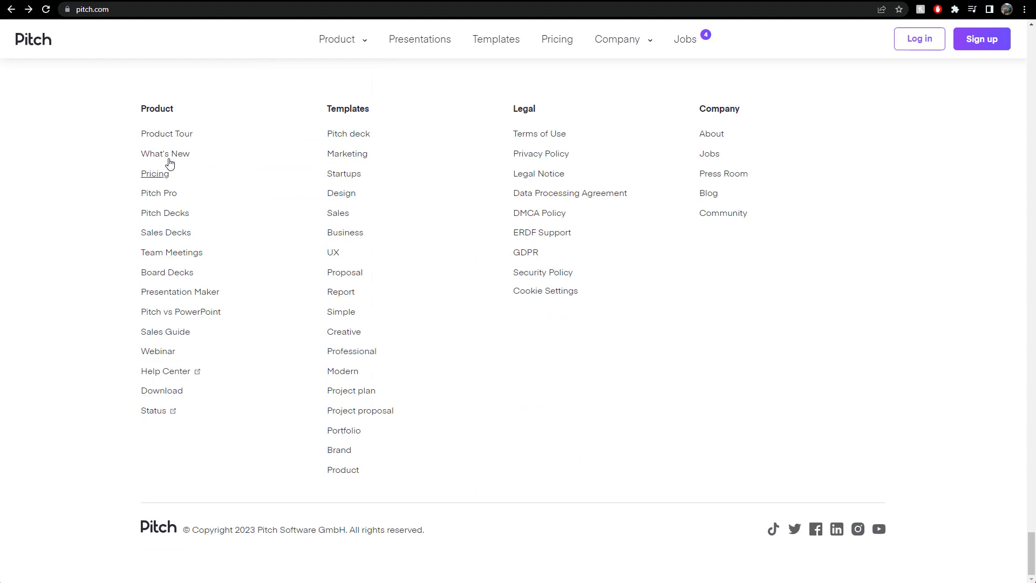
Step: Open the Pricing page and review the Starter, Pro and Enterprise plans
{"action": "left_click", "coordinate": [161, 174]}
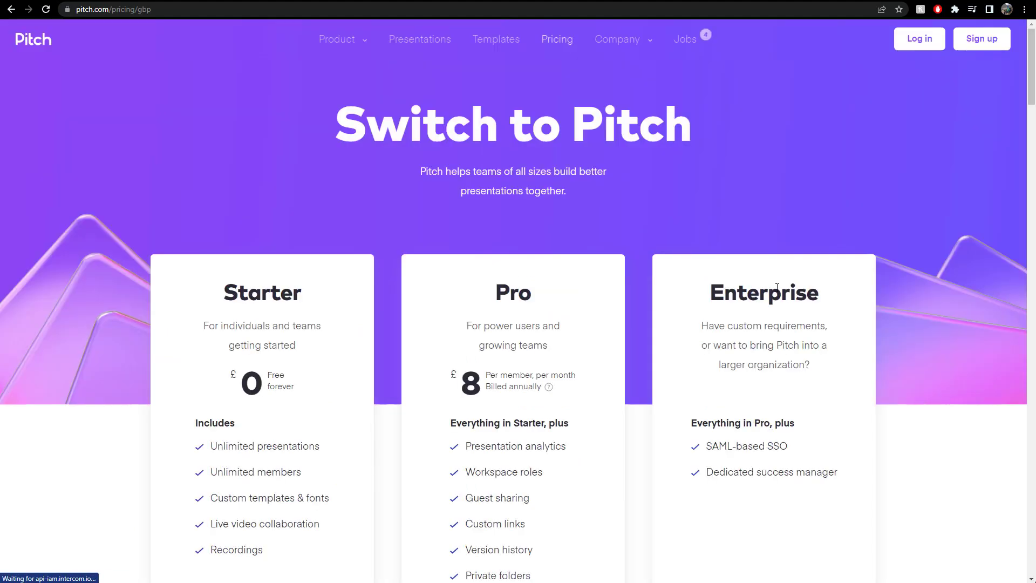
{"action": "scroll", "coordinate": [777, 287], "scroll_direction": "down", "scroll_amount": 4}
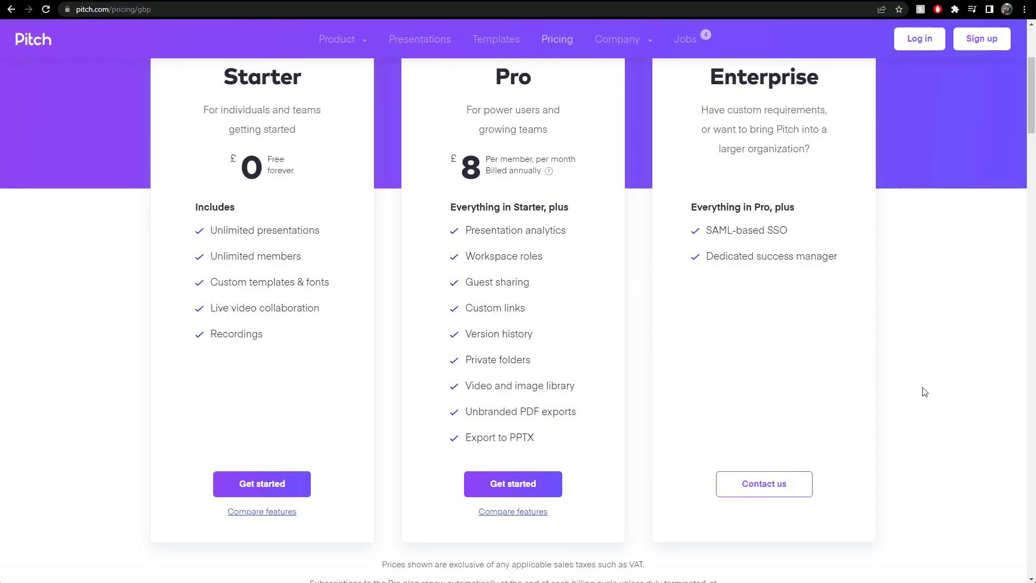
{"action": "scroll", "coordinate": [1032, 535], "scroll_direction": "up", "scroll_amount": 4}
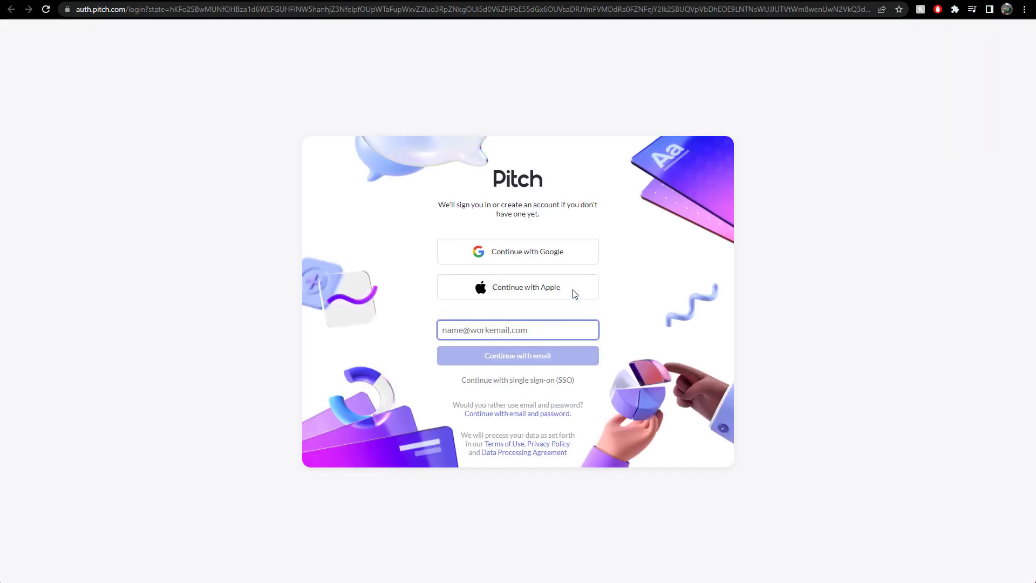
Step: Sign up for Pitch with a Google account and accept the terms
{"action": "left_click", "coordinate": [544, 260]}
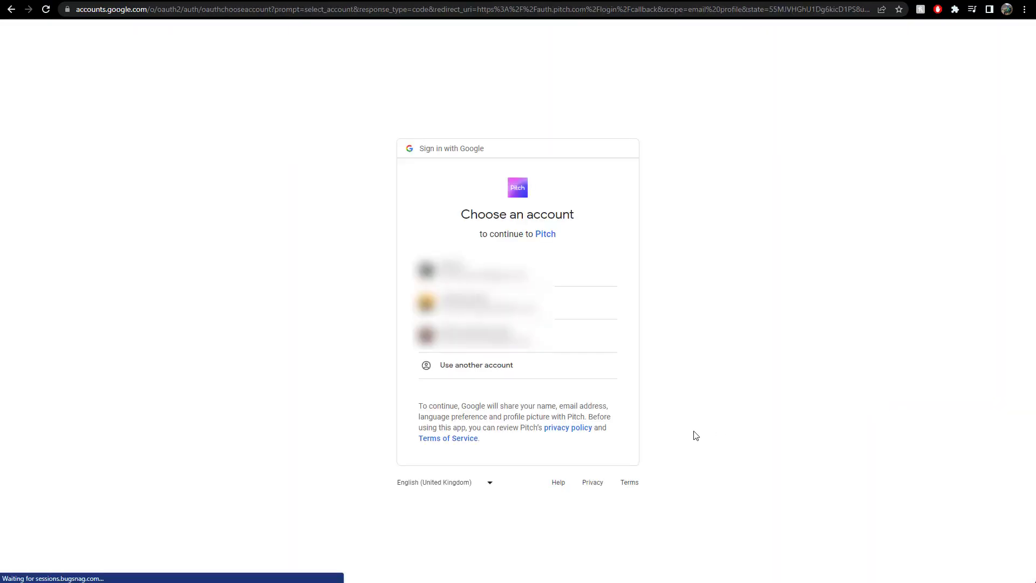
{"action": "left_click", "coordinate": [561, 307]}
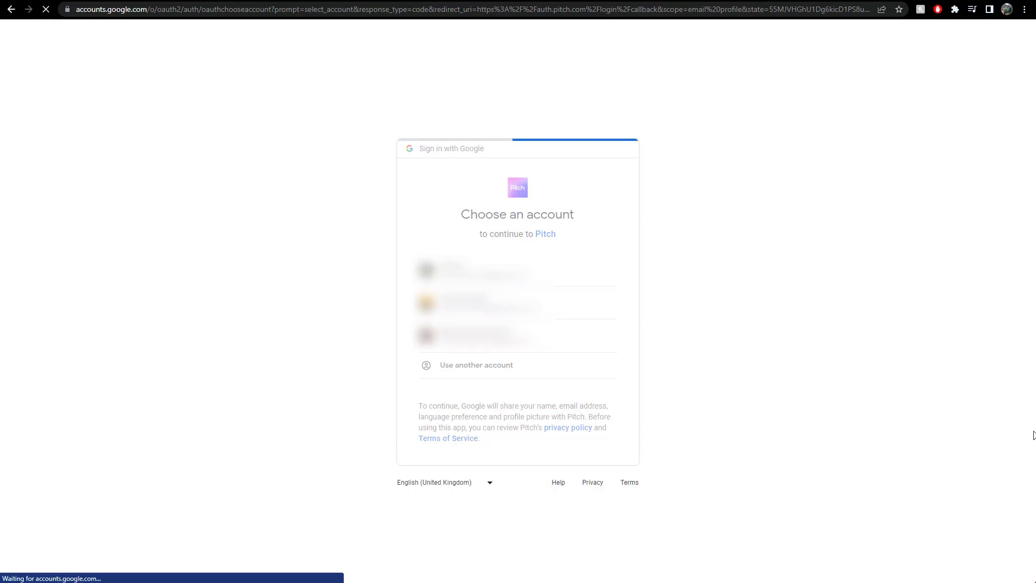
{"action": "left_click", "coordinate": [446, 379]}
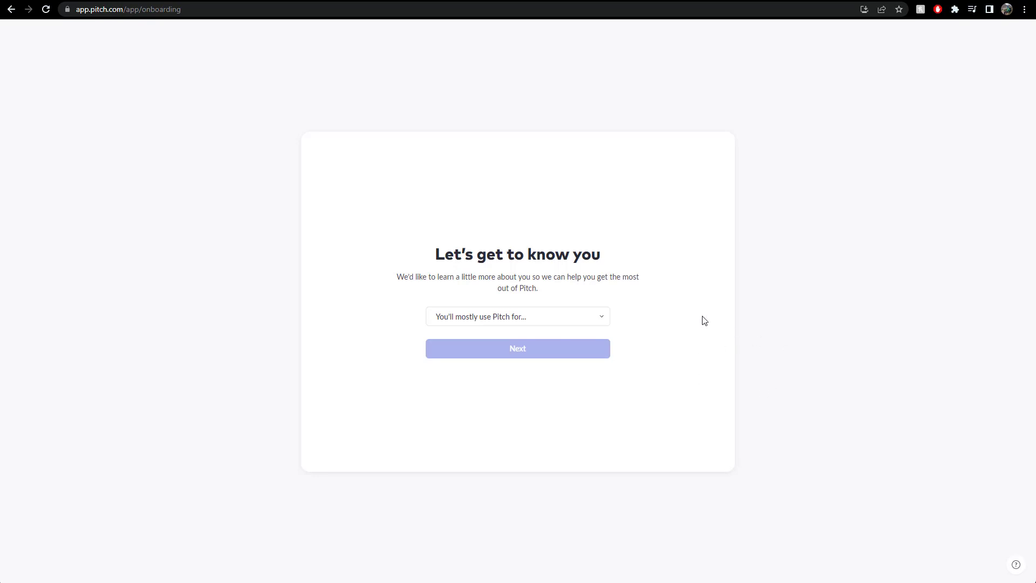
Step: Answer onboarding with Work use, Leadership role and company size 2–10, then submit
{"action": "left_click", "coordinate": [563, 323]}
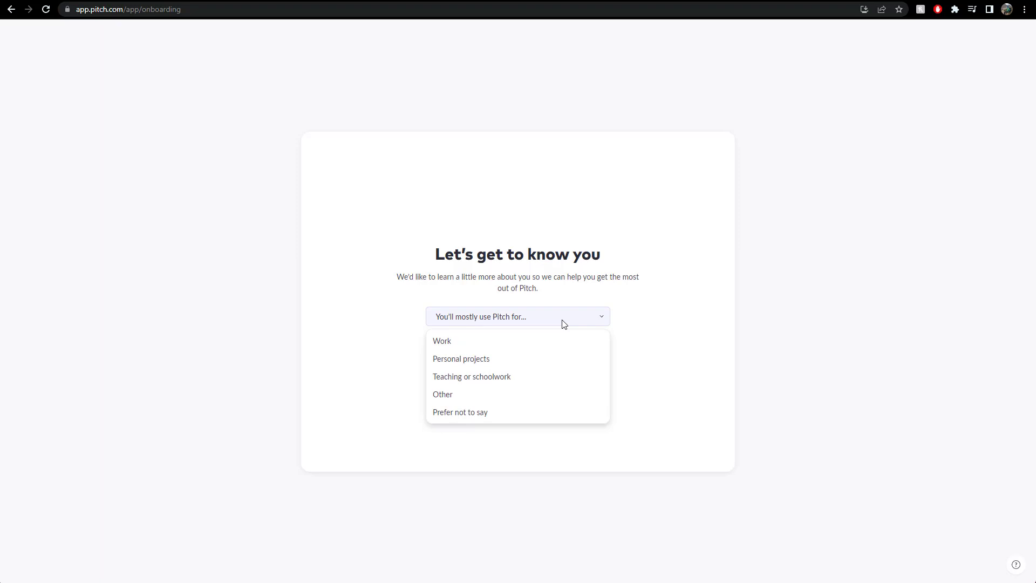
{"action": "left_click", "coordinate": [482, 345]}
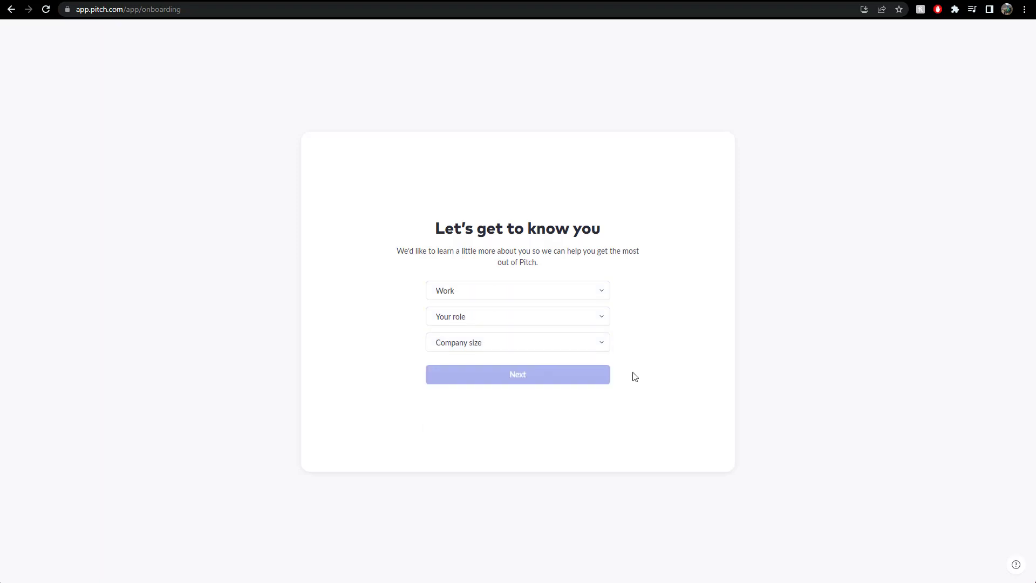
{"action": "left_click", "coordinate": [595, 319]}
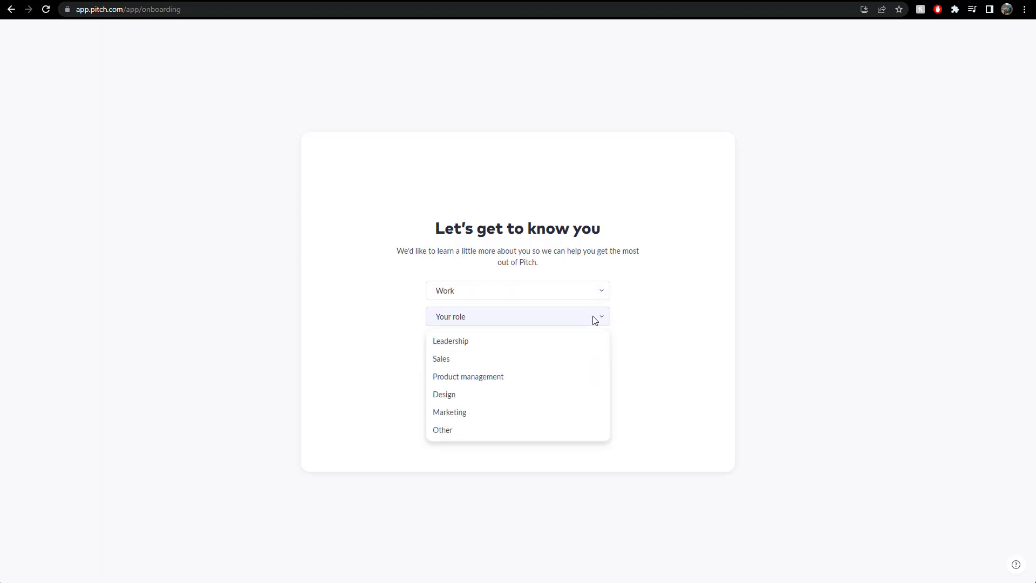
{"action": "left_click", "coordinate": [468, 347]}
{"action": "left_click", "coordinate": [576, 344]}
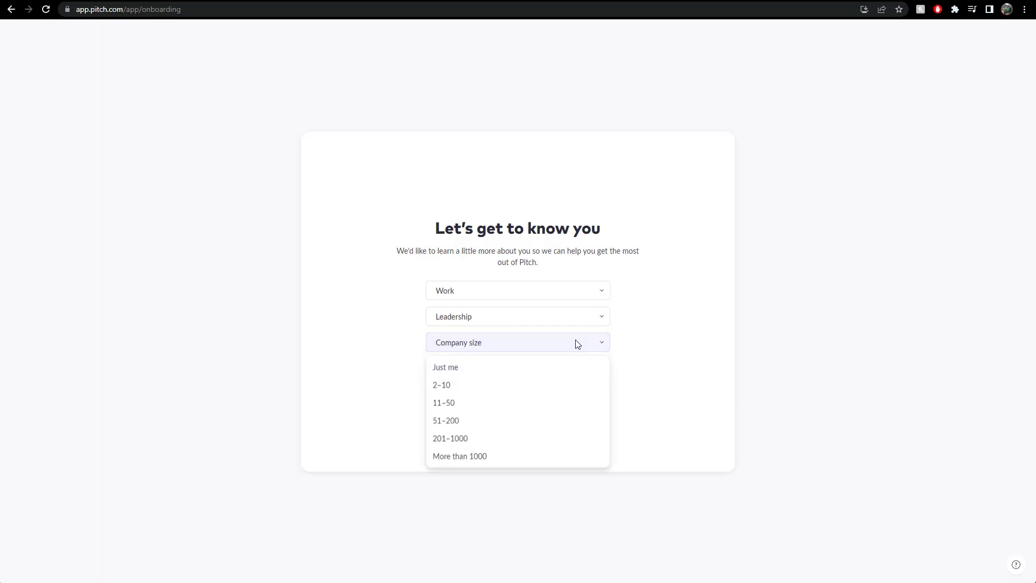
{"action": "left_click", "coordinate": [447, 384]}
{"action": "left_click", "coordinate": [540, 379]}
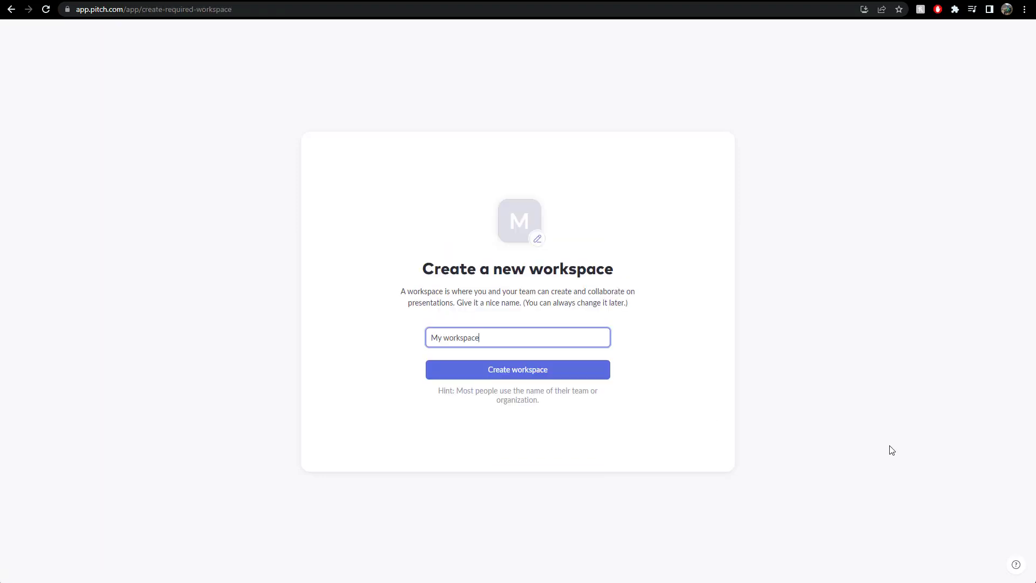
Step: Rename the workspace to 'Tes' and create it
{"action": "left_click_drag", "start_coordinate": [498, 339], "coordinate": [229, 318]}
{"action": "type", "text": "Test 1"}
{"action": "left_click", "coordinate": [542, 371]}
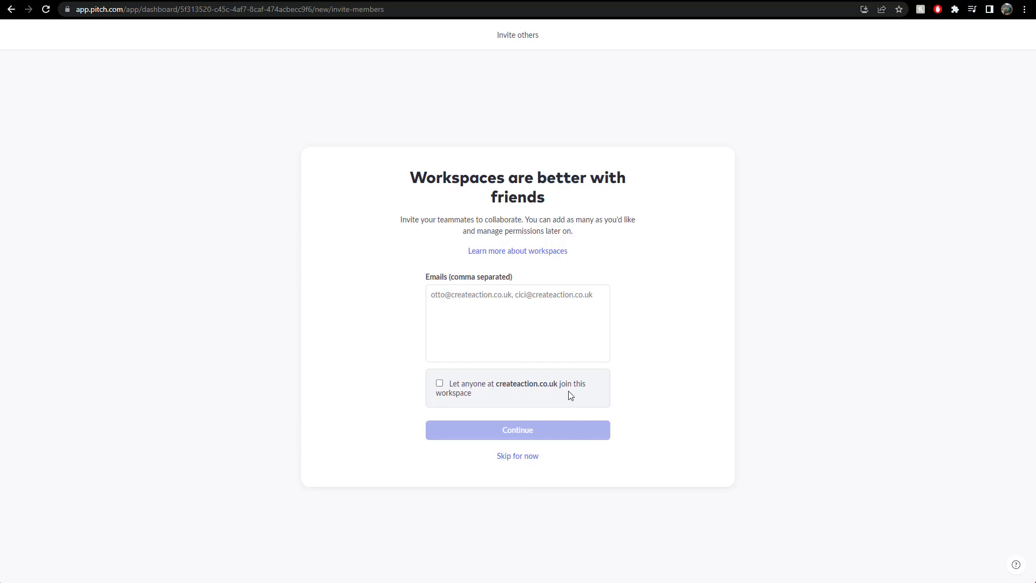
Step: Leave company-domain joining off and skip inviting teammates
{"action": "left_click", "coordinate": [440, 387]}
{"action": "left_click", "coordinate": [446, 389]}
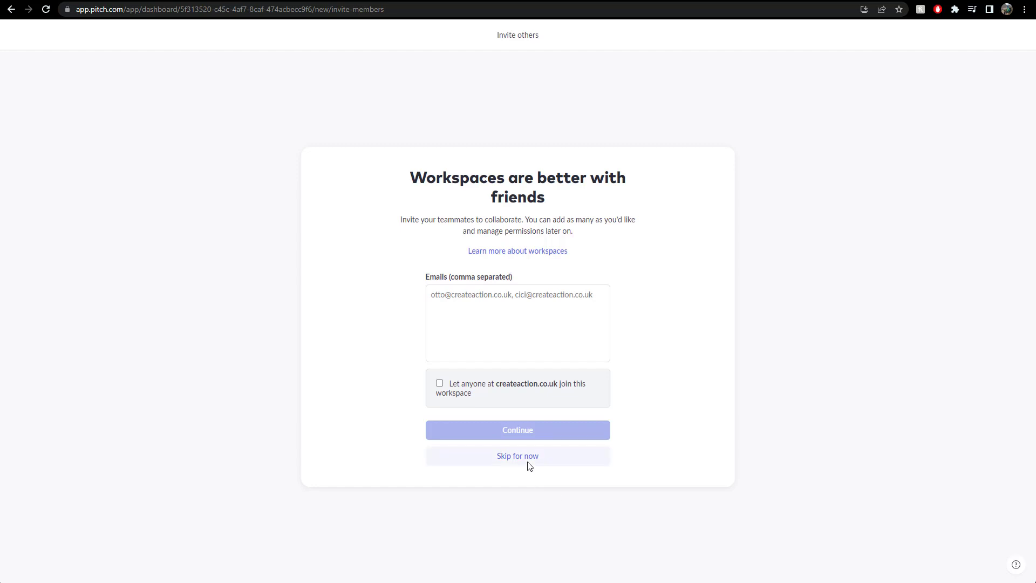
{"action": "left_click", "coordinate": [558, 461]}
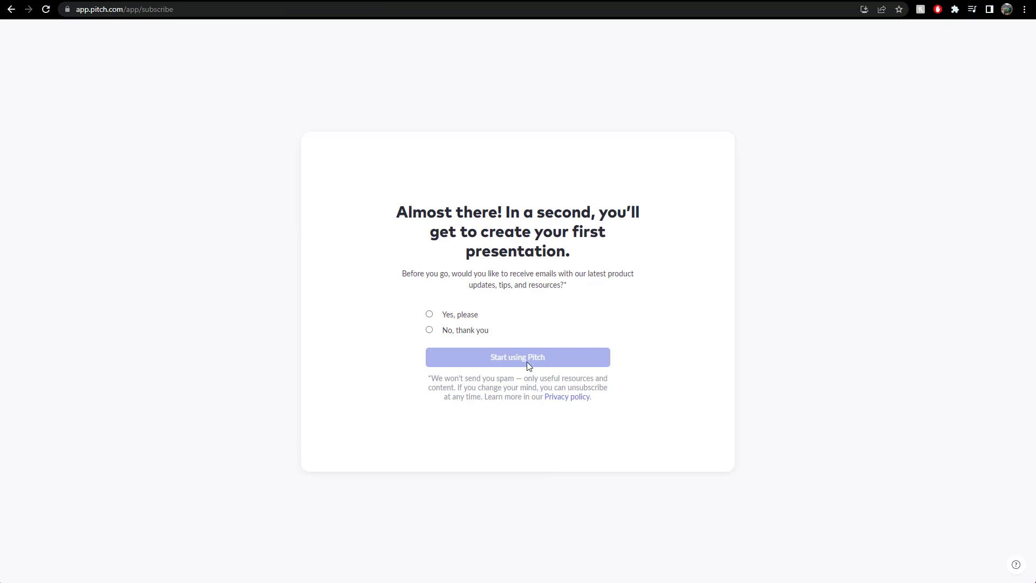
Step: Choose 'No, thank you' for product update emails and start using Pitch
{"action": "key", "text": "Tab"}
{"action": "key", "text": "Down"}
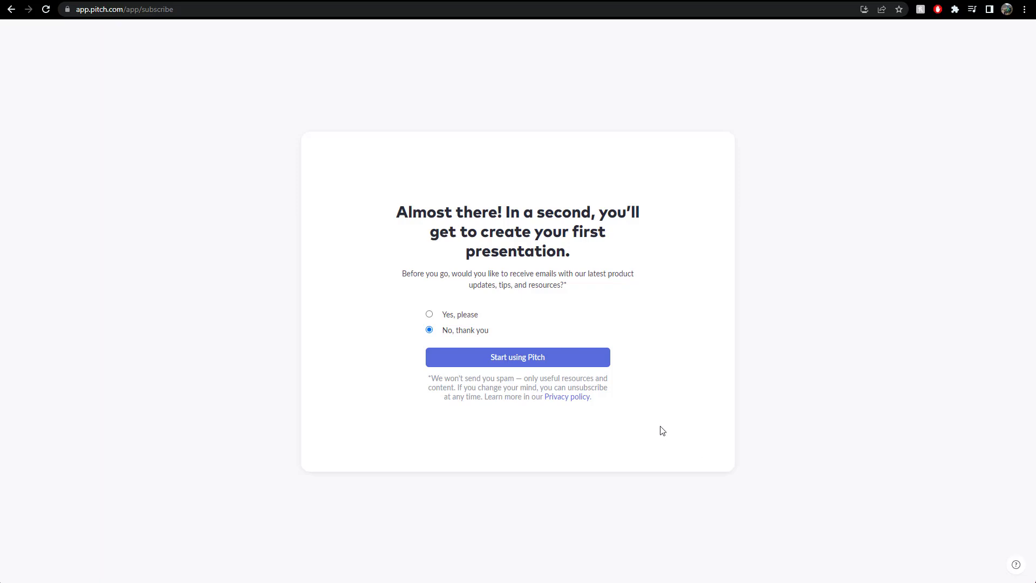
{"action": "left_click", "coordinate": [532, 360]}
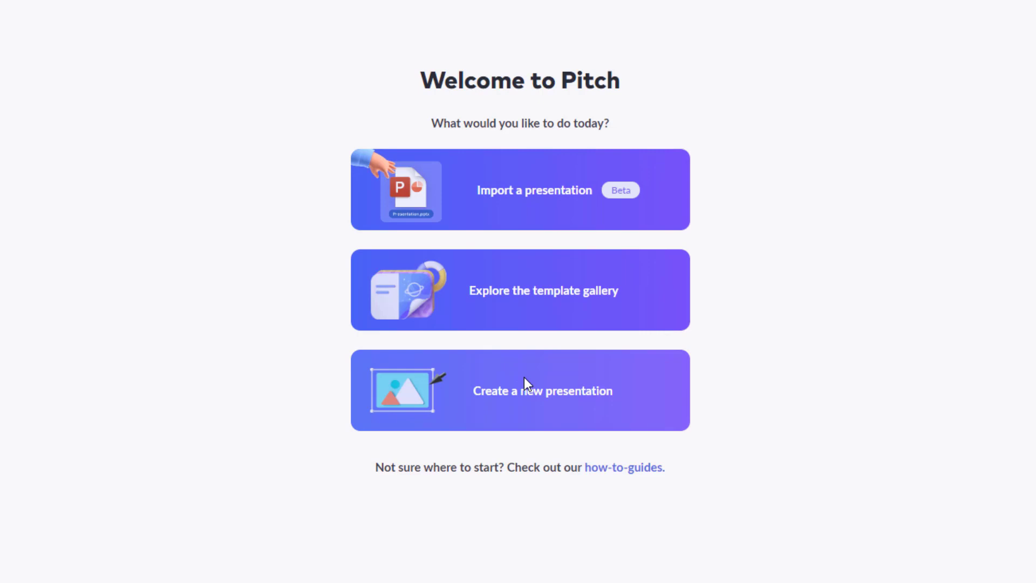
Step: Open the template gallery and dismiss the tour tips
{"action": "left_click", "coordinate": [497, 305]}
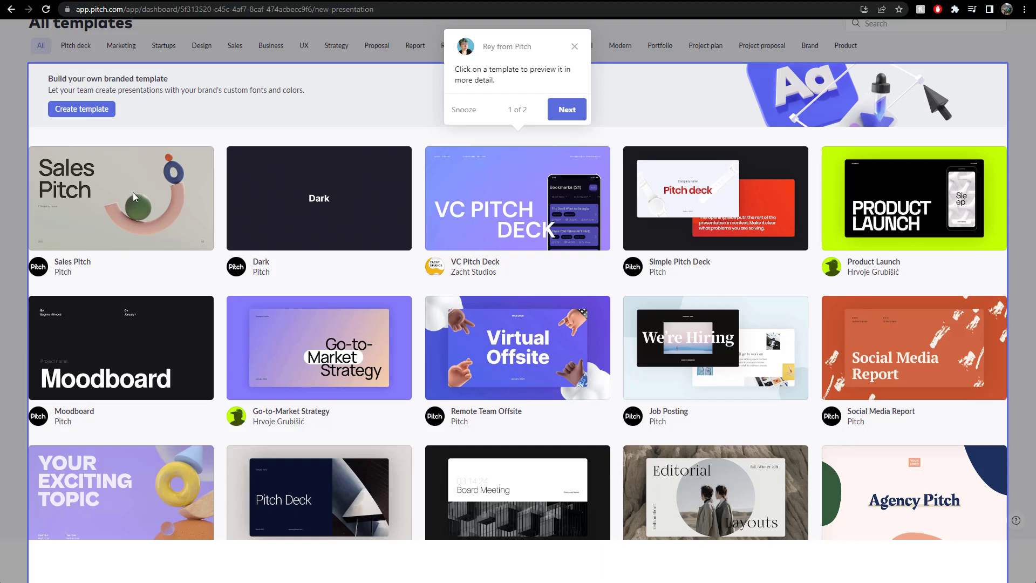
{"action": "left_click", "coordinate": [567, 109]}
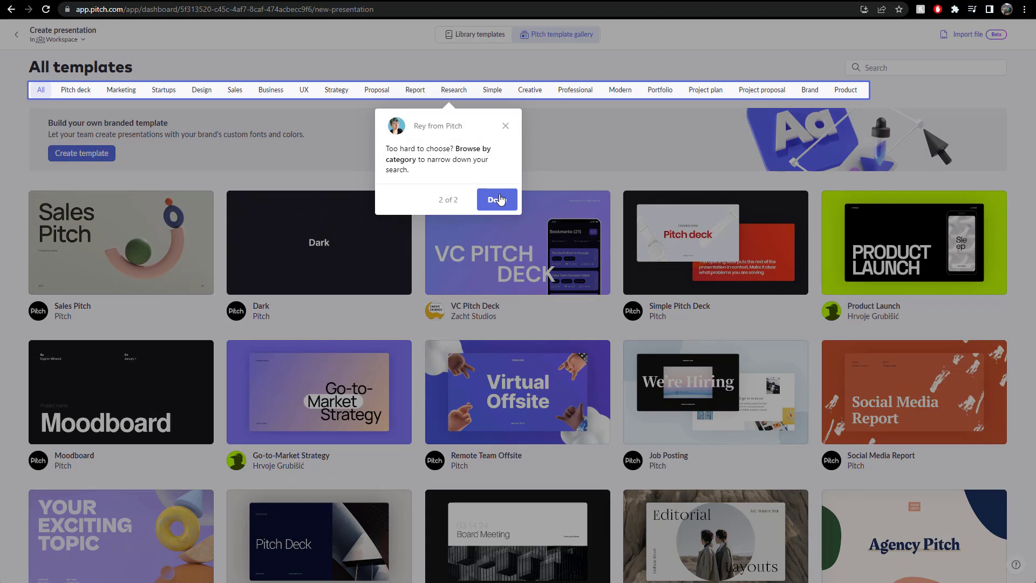
{"action": "left_click", "coordinate": [498, 199]}
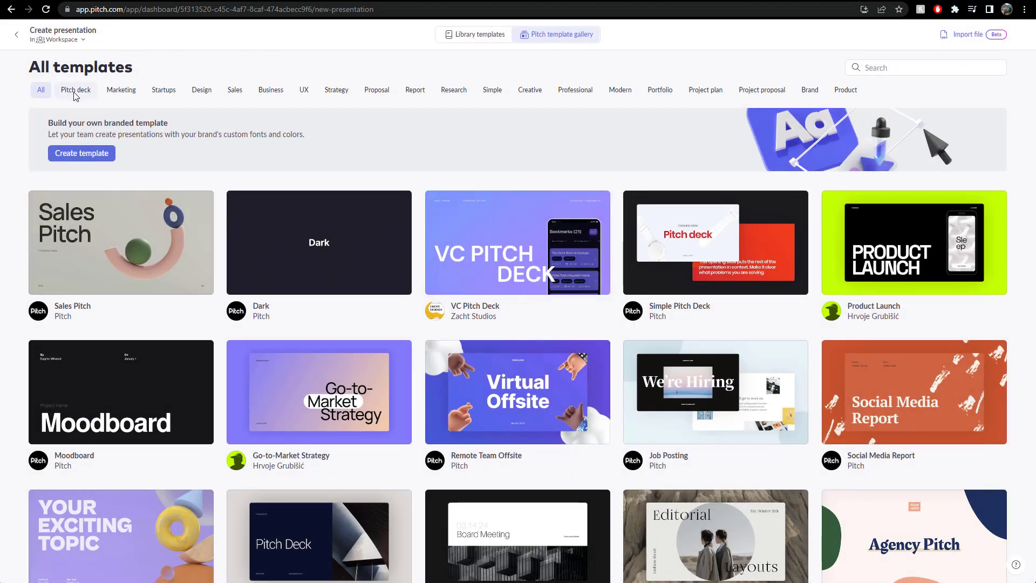
Step: Browse the Business, UX and Strategy categories, then preview Sales Pitch from All templates
{"action": "left_click", "coordinate": [270, 90]}
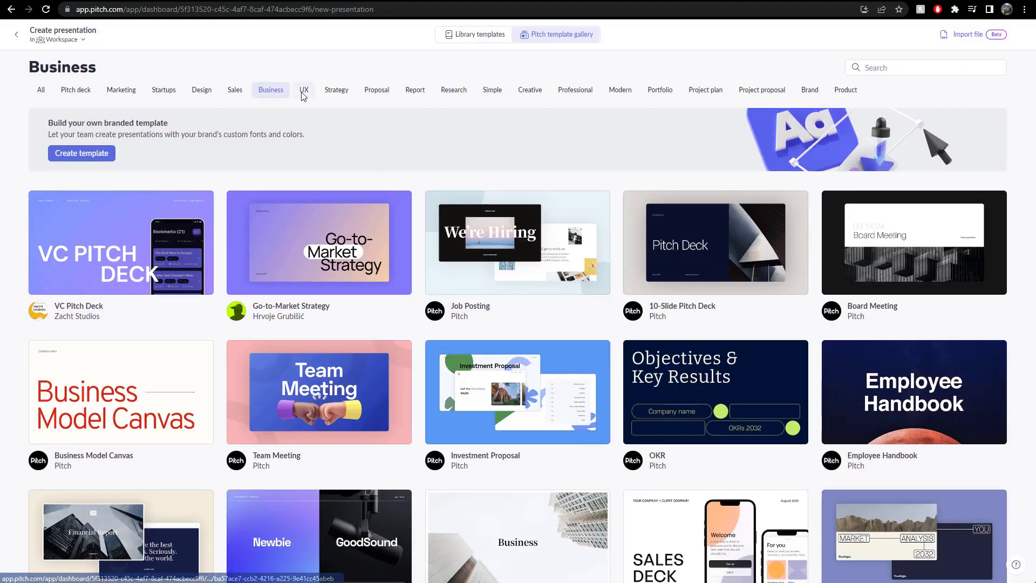
{"action": "left_click", "coordinate": [304, 90]}
{"action": "left_click", "coordinate": [336, 90]}
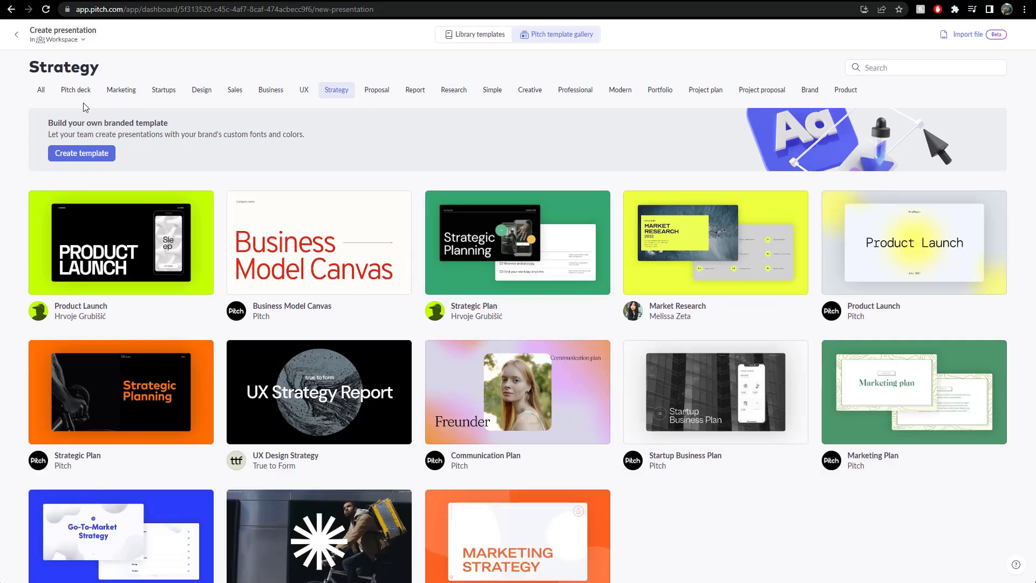
{"action": "left_click", "coordinate": [41, 90]}
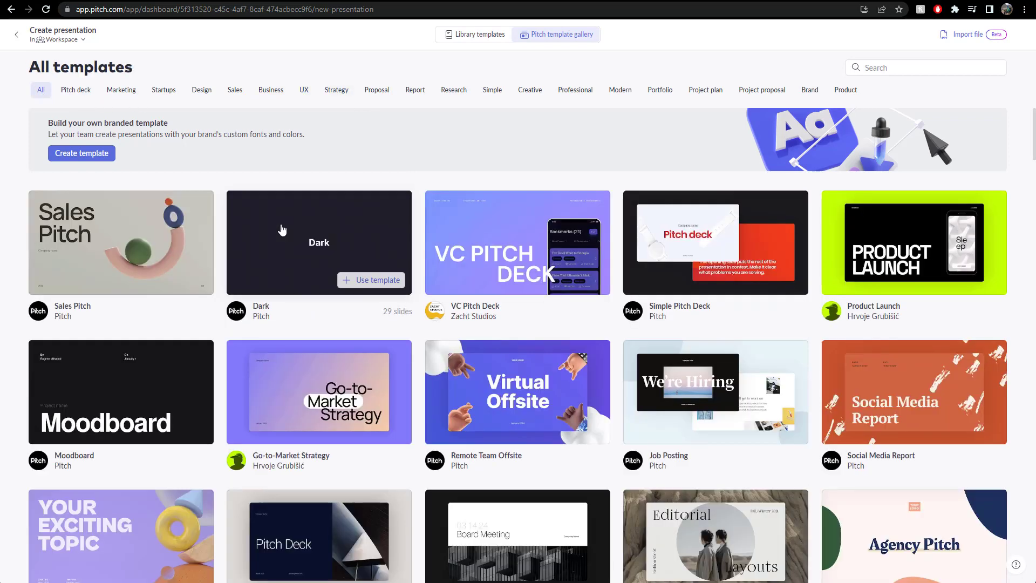
{"action": "left_click", "coordinate": [128, 247]}
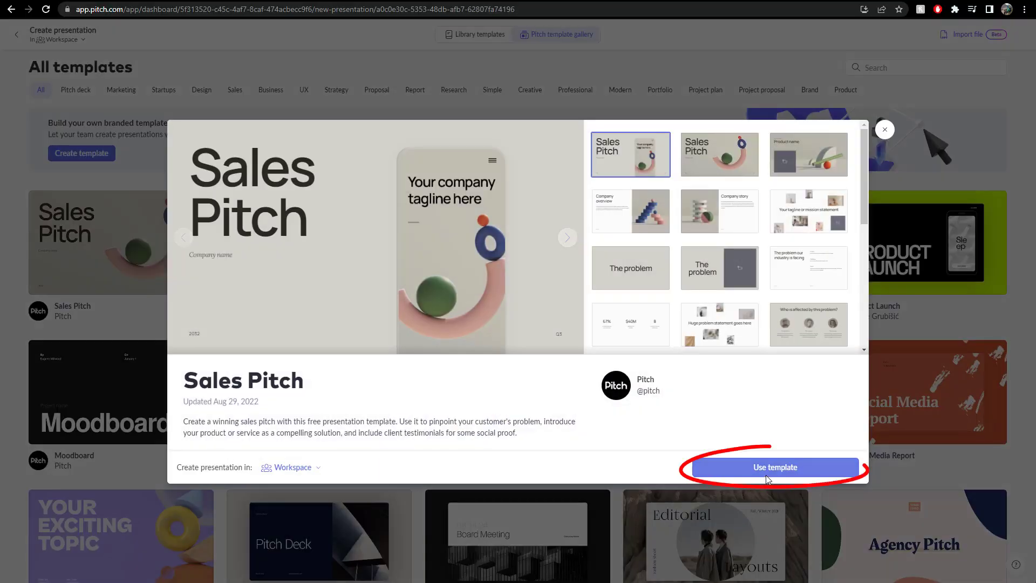
Step: Create an Untitled presentation from Sales Pitch, leaving only one blank slide
{"action": "left_click", "coordinate": [772, 468]}
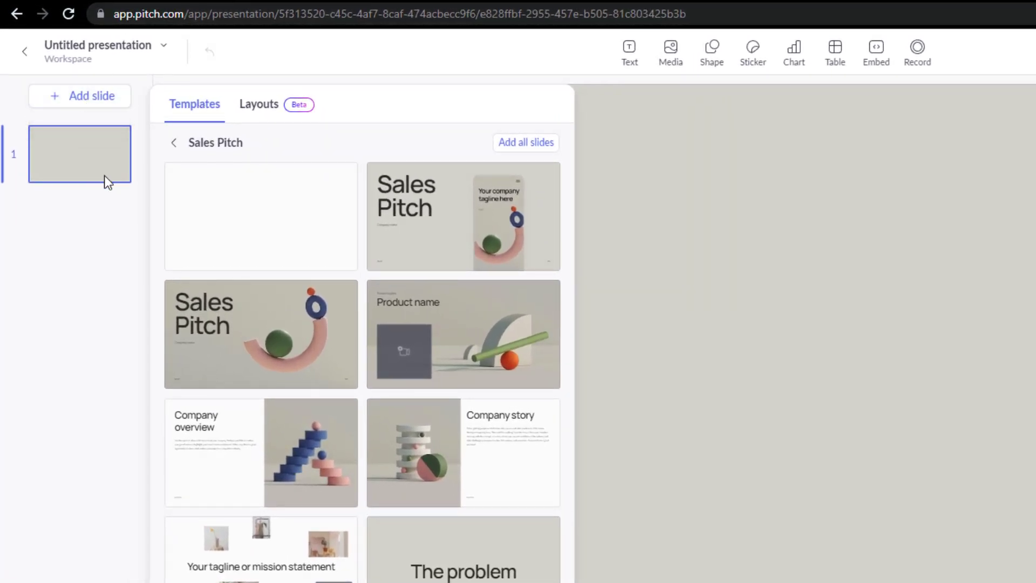
{"action": "key", "text": "Escape"}
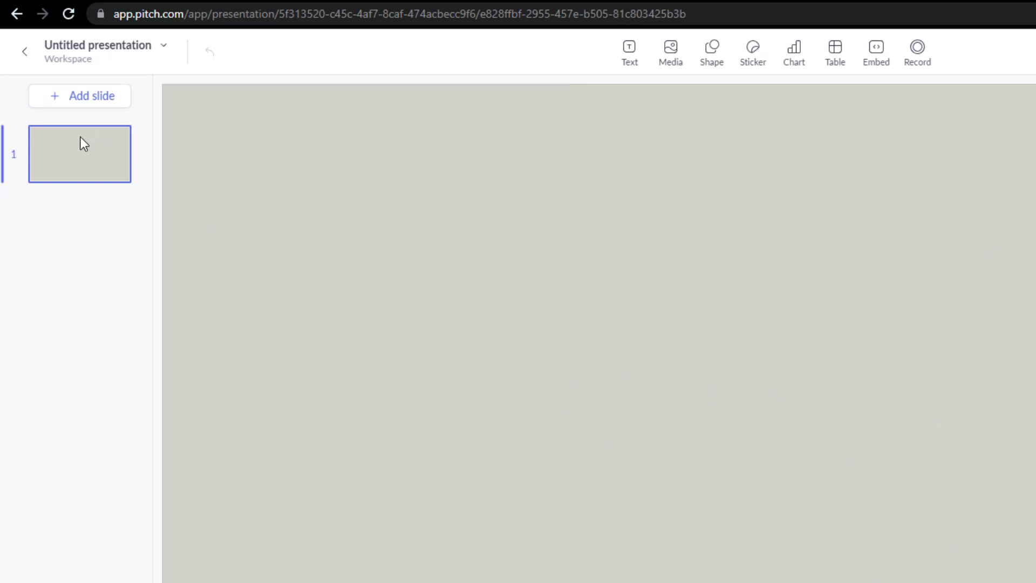
{"action": "right_click", "coordinate": [93, 163]}
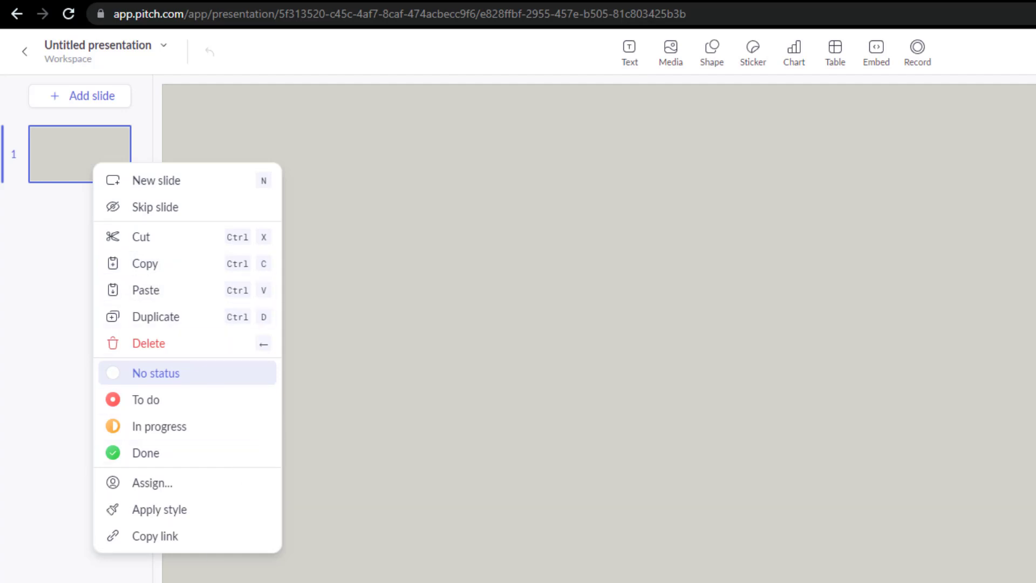
{"action": "key", "text": "Escape"}
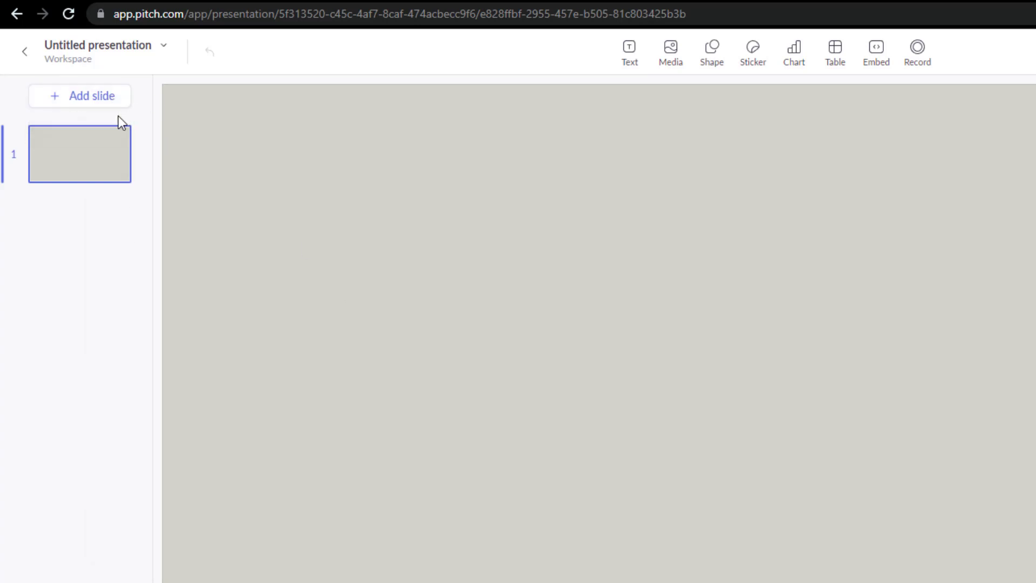
Step: Apply the Sales Pitch title layout to slide 1 and retitle it 'Create' / 'Action' on two lines
{"action": "left_click", "coordinate": [94, 96]}
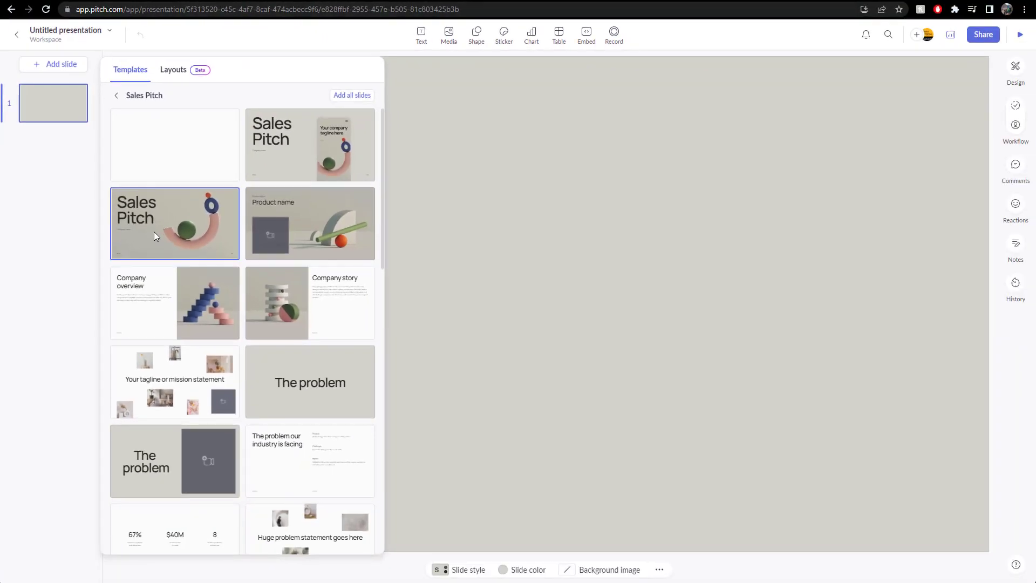
{"action": "left_click", "coordinate": [154, 235]}
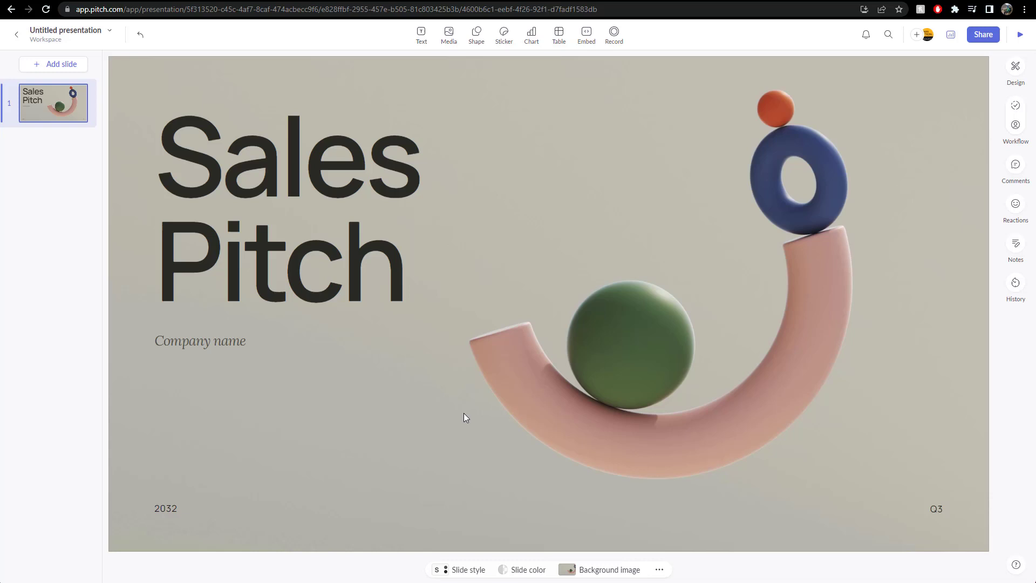
{"action": "left_click", "coordinate": [293, 241]}
{"action": "left_click", "coordinate": [342, 259]}
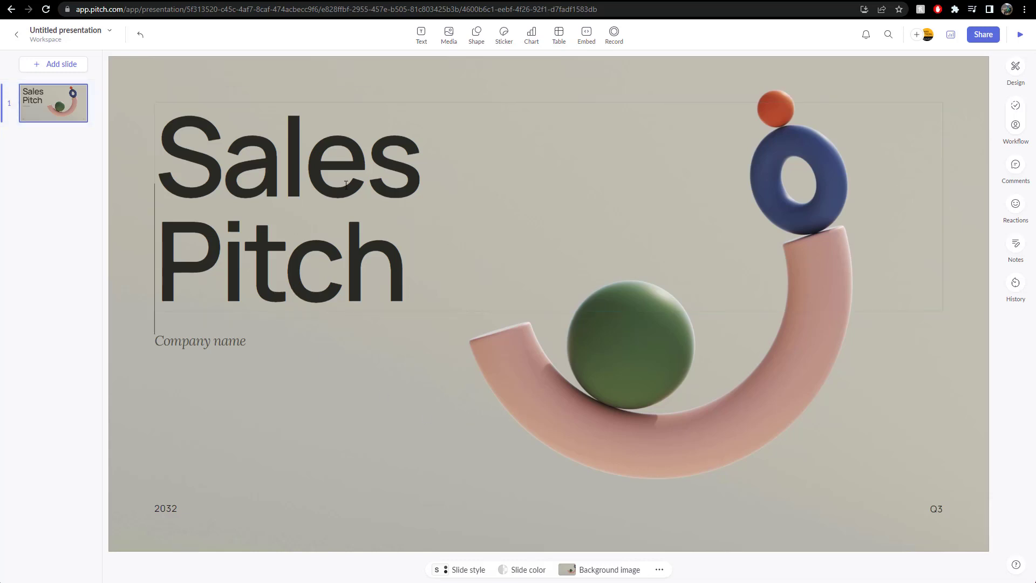
{"action": "left_click_drag", "start_coordinate": [410, 280], "coordinate": [120, 166]}
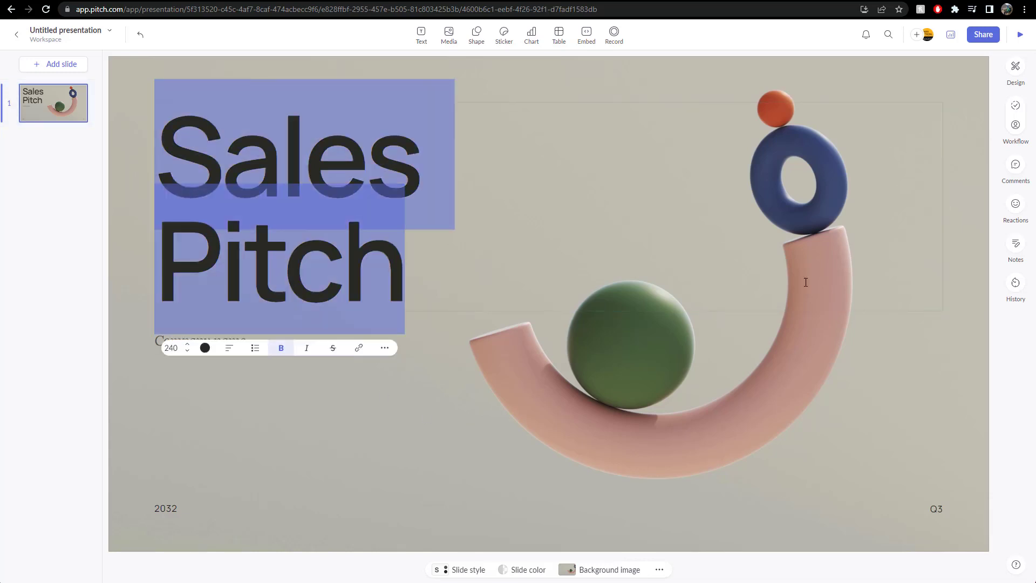
{"action": "type", "text": "Create"}
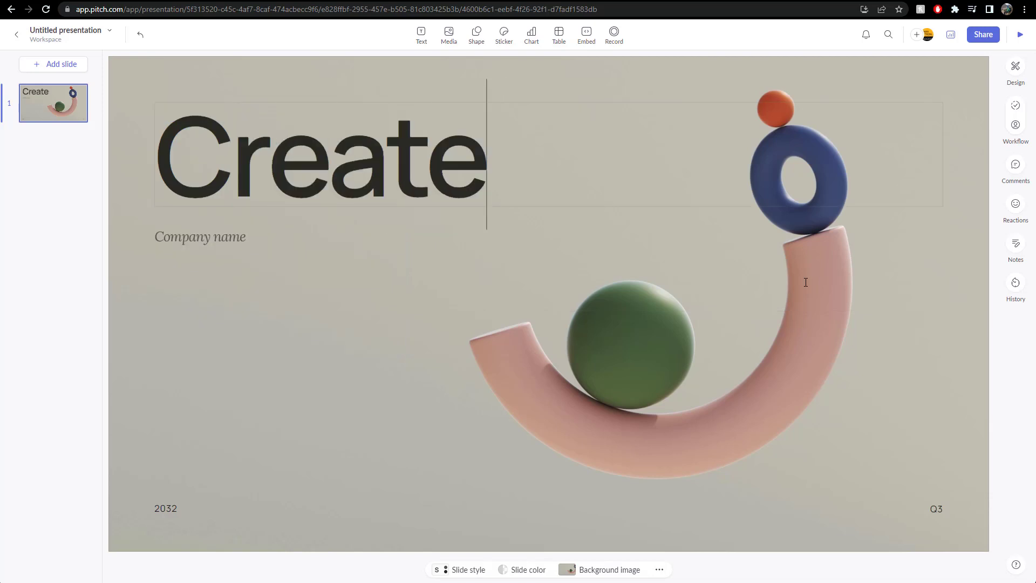
{"action": "key", "text": "Return"}
{"action": "type", "text": "Action"}
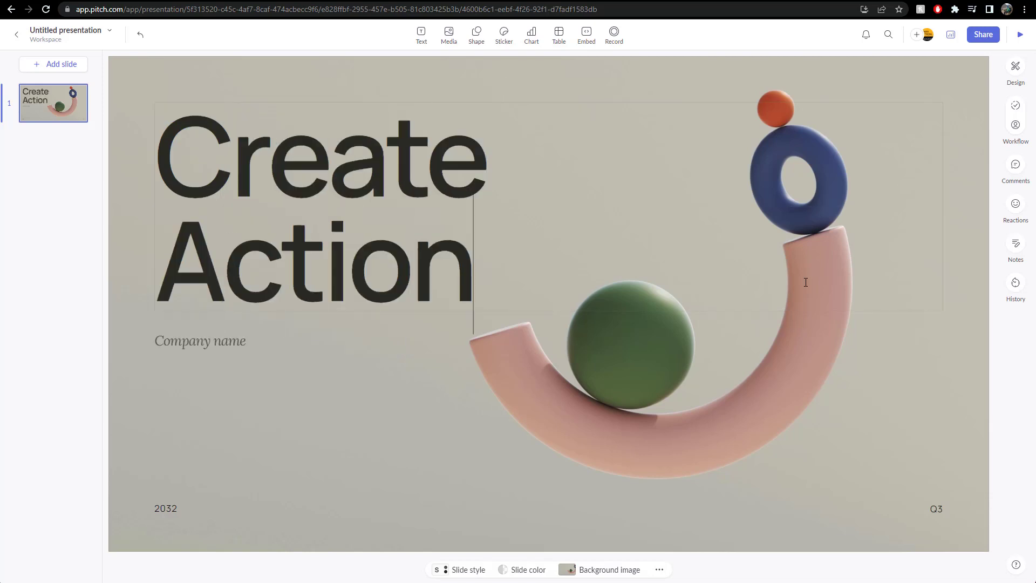
Step: Replace the Company name placeholder with the presenter's name and delete the year 2032
{"action": "left_click", "coordinate": [249, 341]}
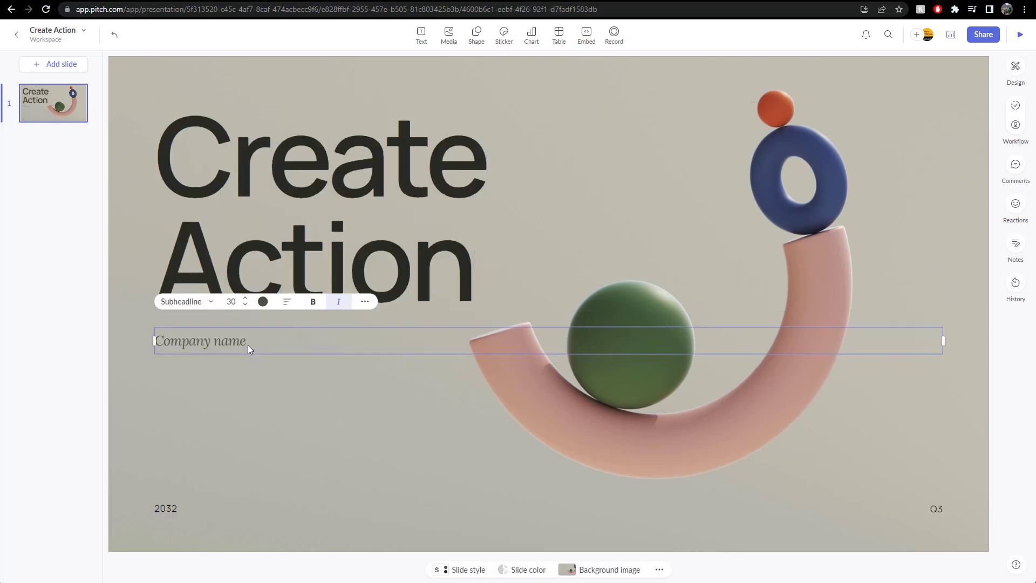
{"action": "triple_click", "coordinate": [258, 342]}
{"action": "type", "text": "Alan Dickson"}
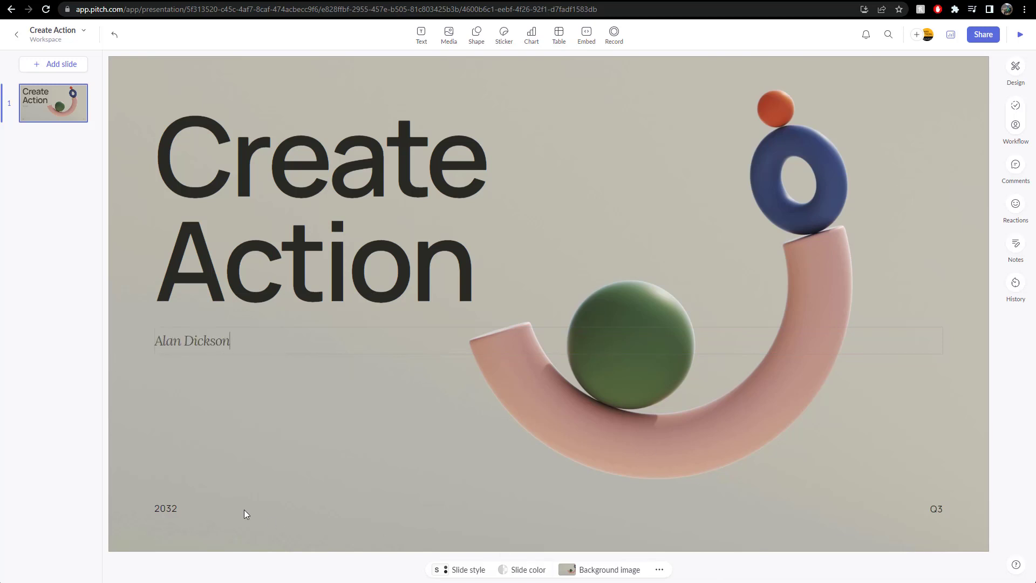
{"action": "left_click", "coordinate": [179, 507]}
{"action": "left_click_drag", "start_coordinate": [179, 508], "coordinate": [77, 502]}
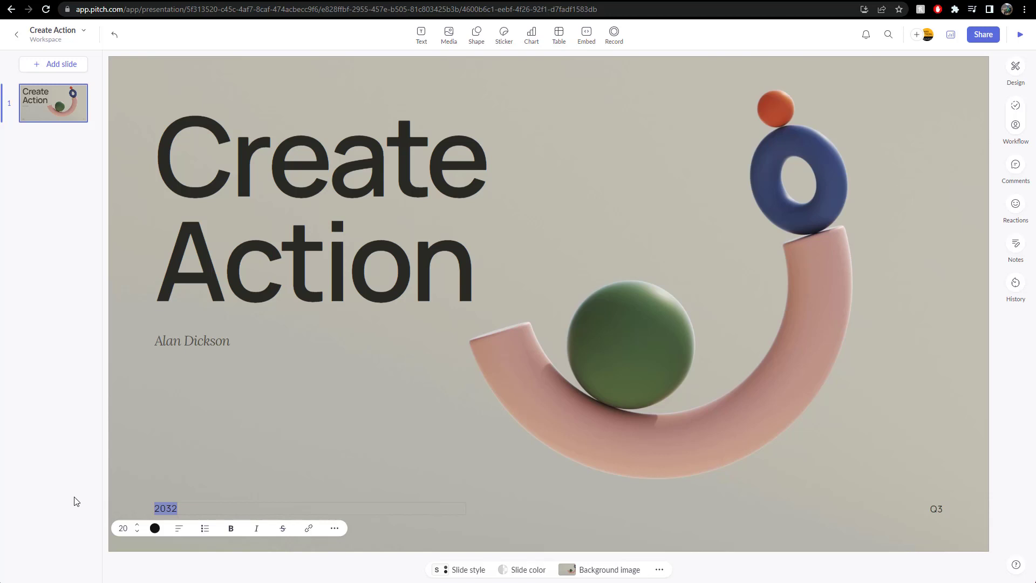
{"action": "key", "text": "BackSpace"}
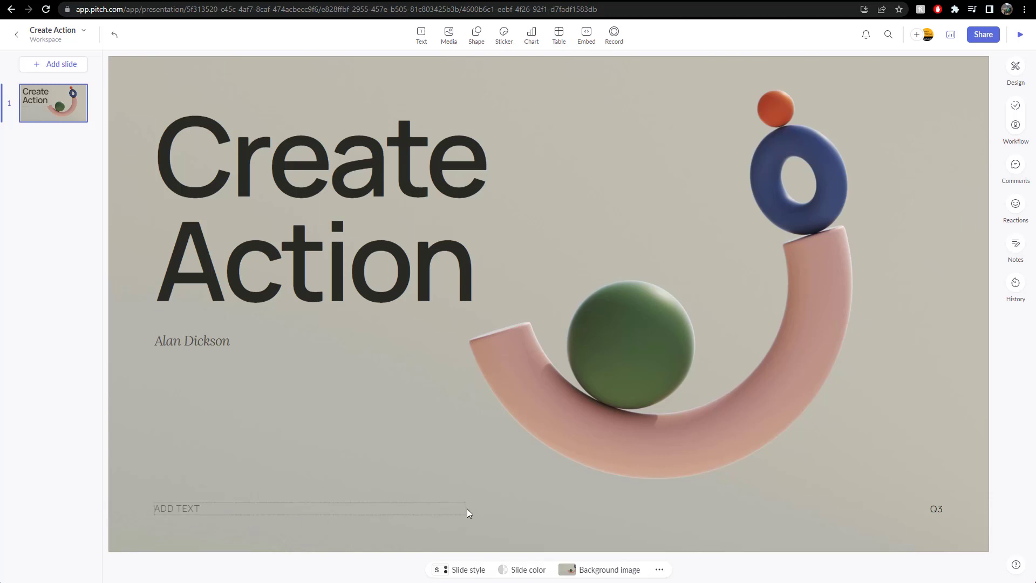
{"action": "left_click", "coordinate": [485, 513]}
Step: Change the Q3 label text to P1
{"action": "left_click", "coordinate": [937, 509]}
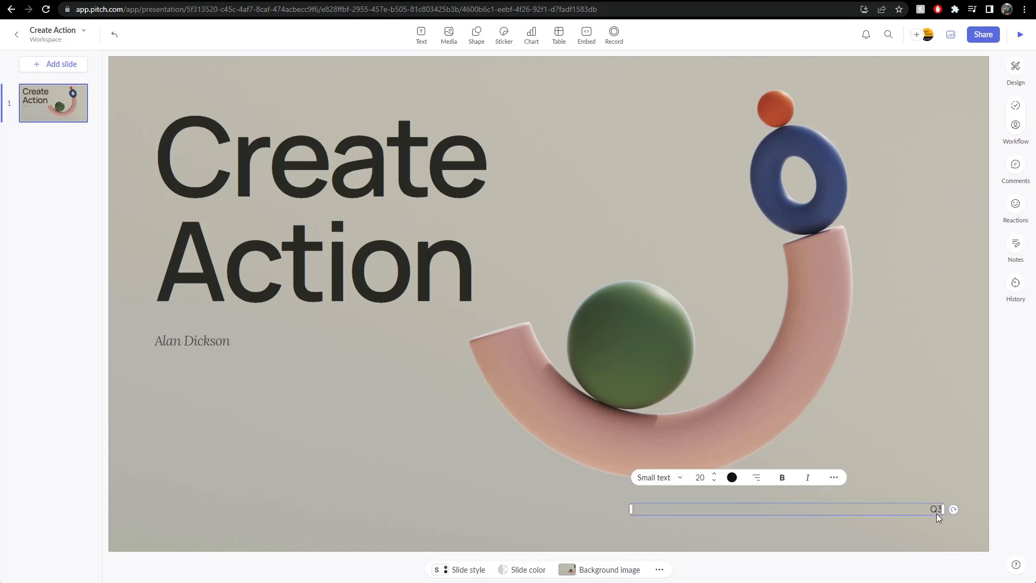
{"action": "left_click_drag", "start_coordinate": [937, 513], "coordinate": [930, 511]}
{"action": "type", "text": "P1"}
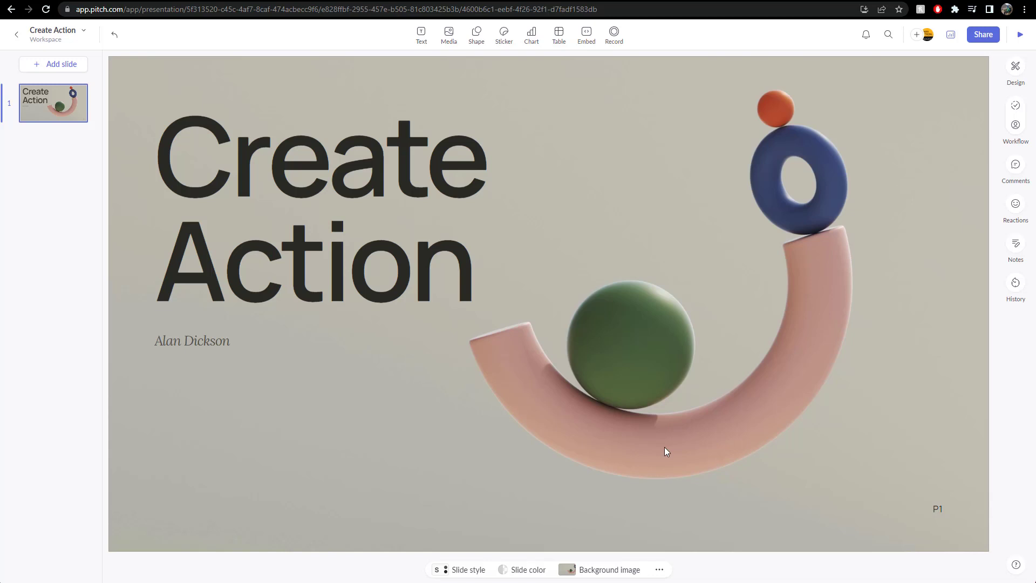
{"action": "left_click", "coordinate": [322, 160]}
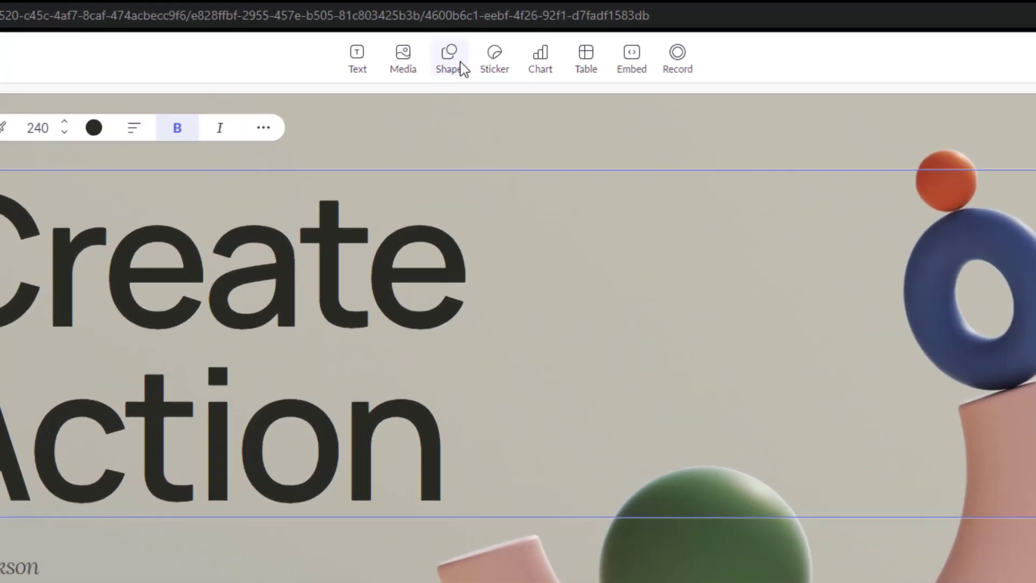
{"action": "left_click", "coordinate": [461, 64]}
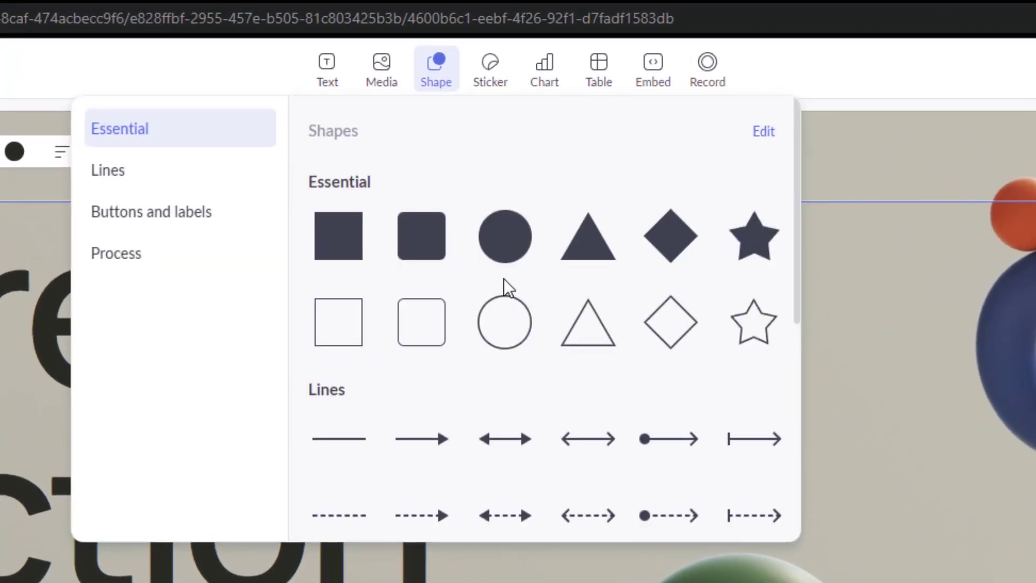
{"action": "left_click", "coordinate": [747, 246]}
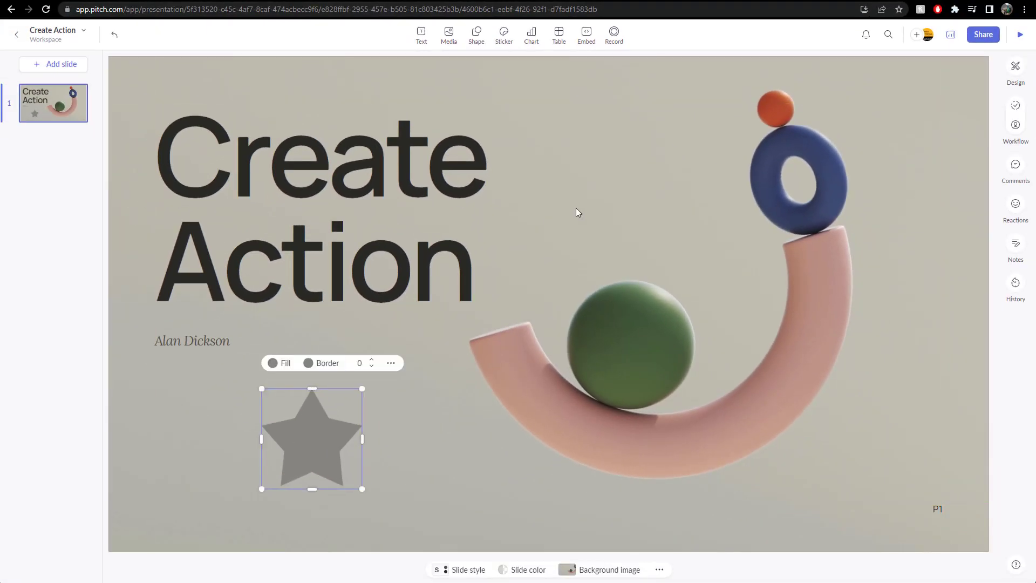
{"action": "right_click", "coordinate": [325, 440]}
{"action": "key", "text": "Escape"}
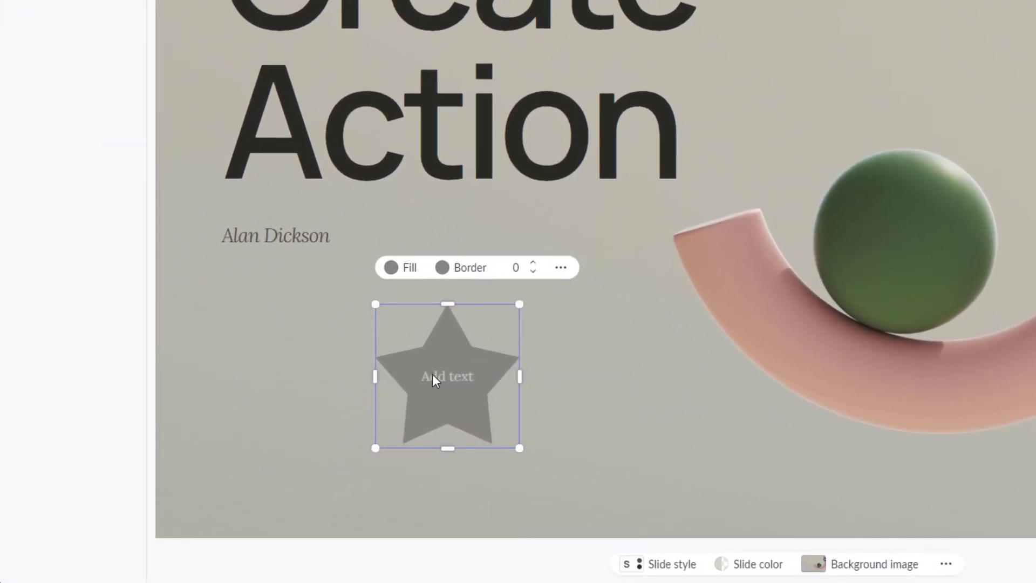
{"action": "left_click", "coordinate": [405, 269]}
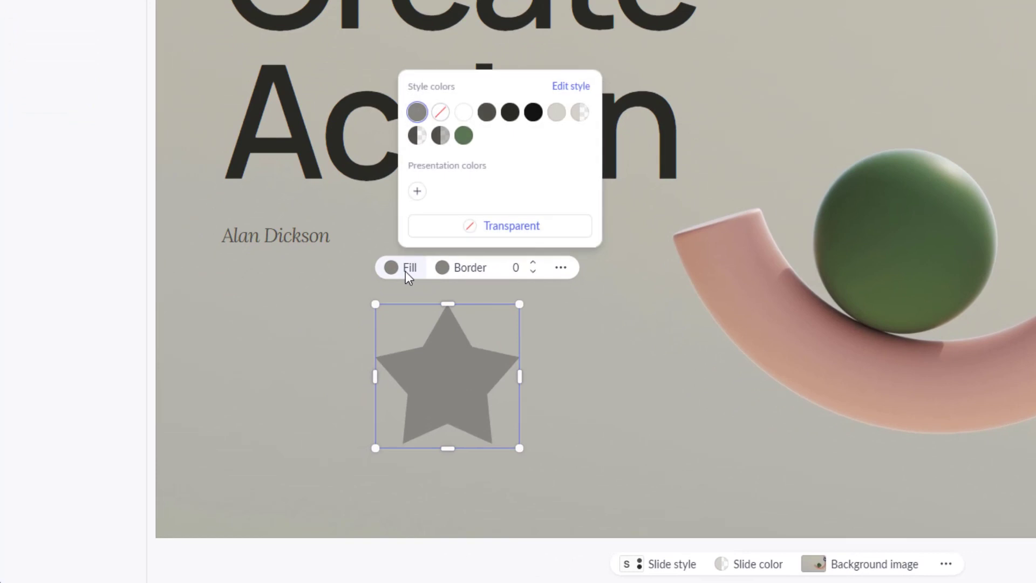
{"action": "left_click", "coordinate": [419, 189]}
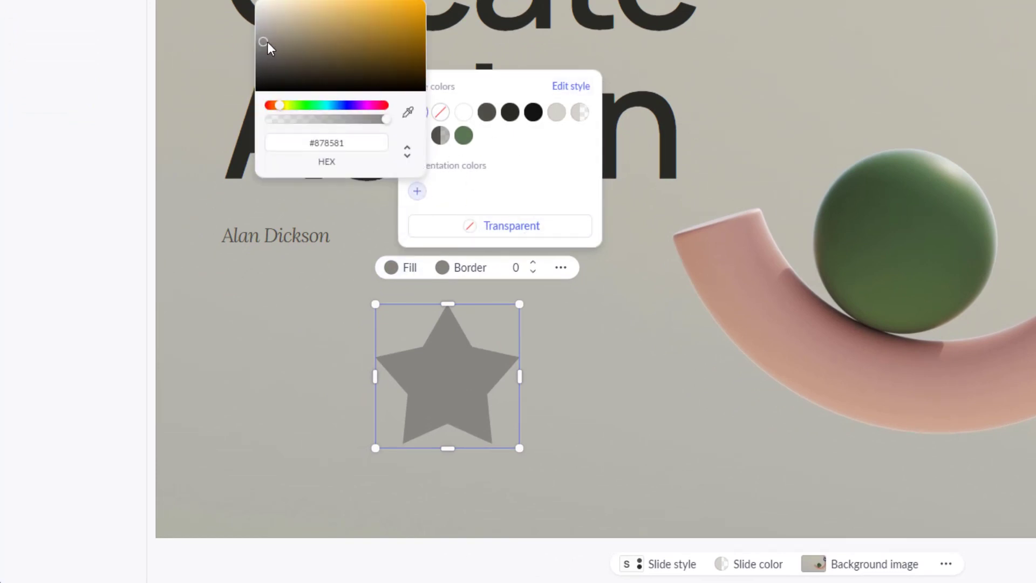
{"action": "left_click_drag", "start_coordinate": [282, 107], "coordinate": [286, 106]}
{"action": "left_click_drag", "start_coordinate": [267, 41], "coordinate": [425, 1]}
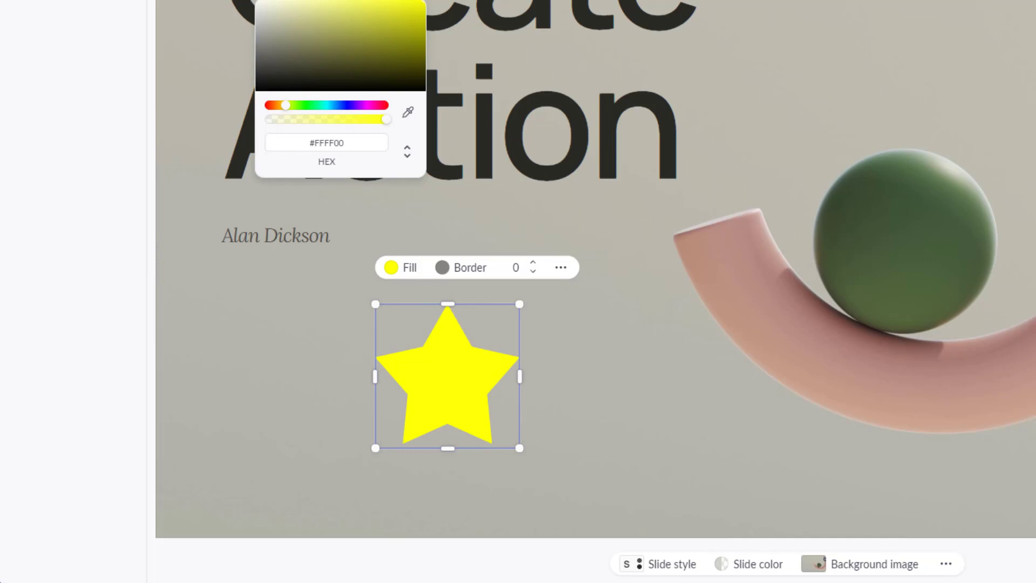
{"action": "left_click", "coordinate": [508, 294]}
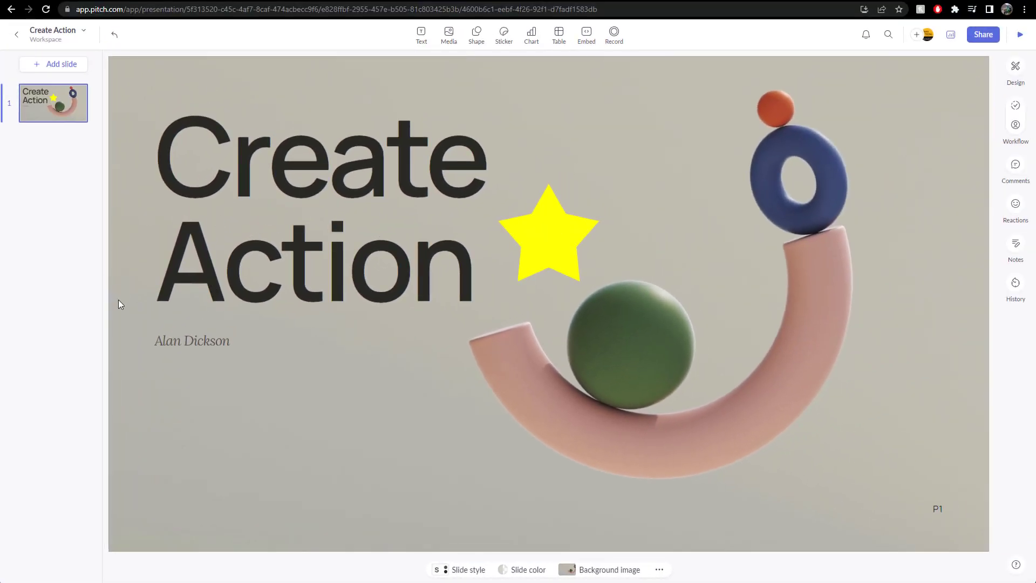
Step: Add a Company overview template slide as the second slide
{"action": "left_click", "coordinate": [59, 64]}
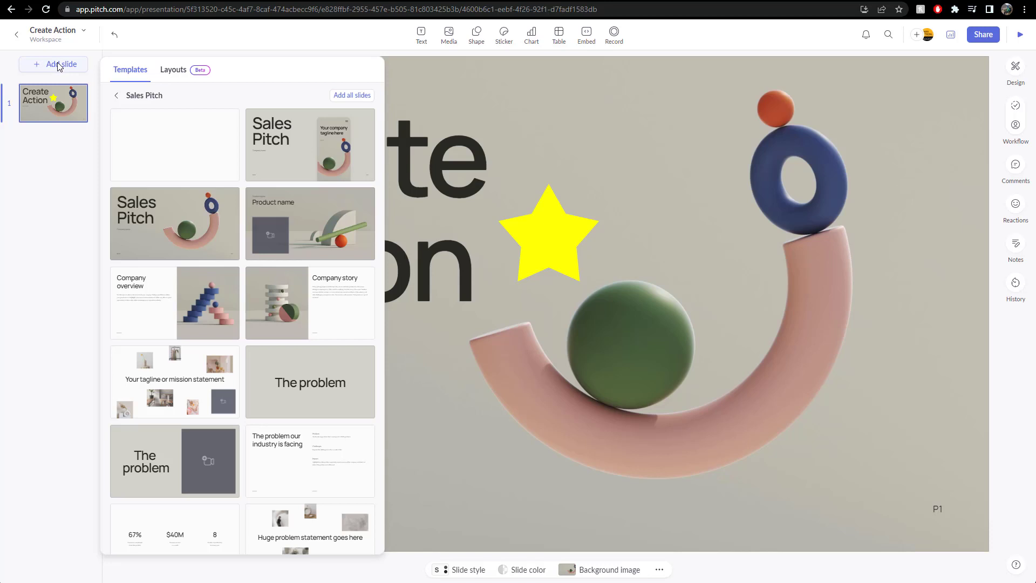
{"action": "left_click", "coordinate": [163, 323]}
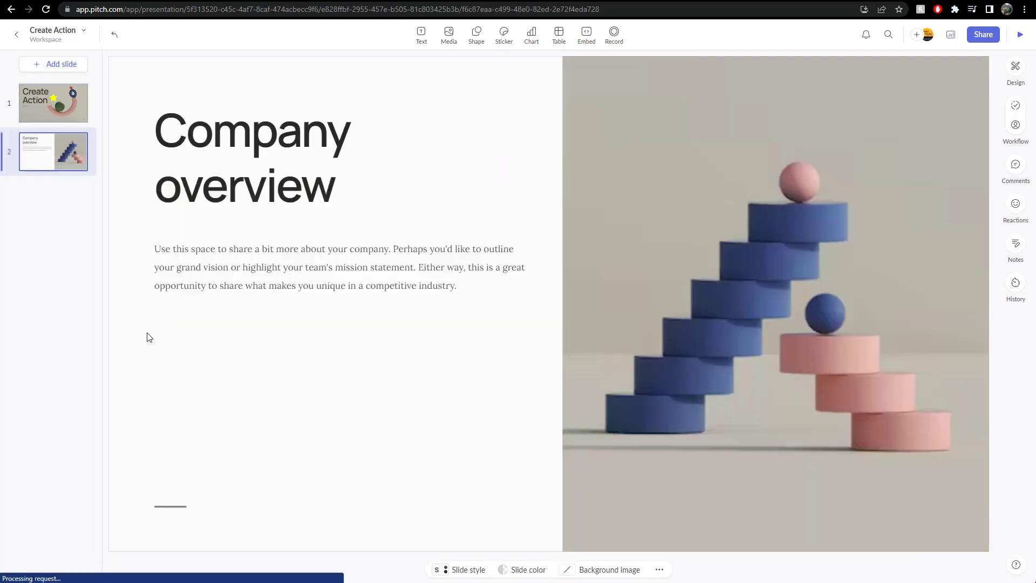
{"action": "left_click", "coordinate": [223, 176]}
{"action": "left_click", "coordinate": [300, 192]}
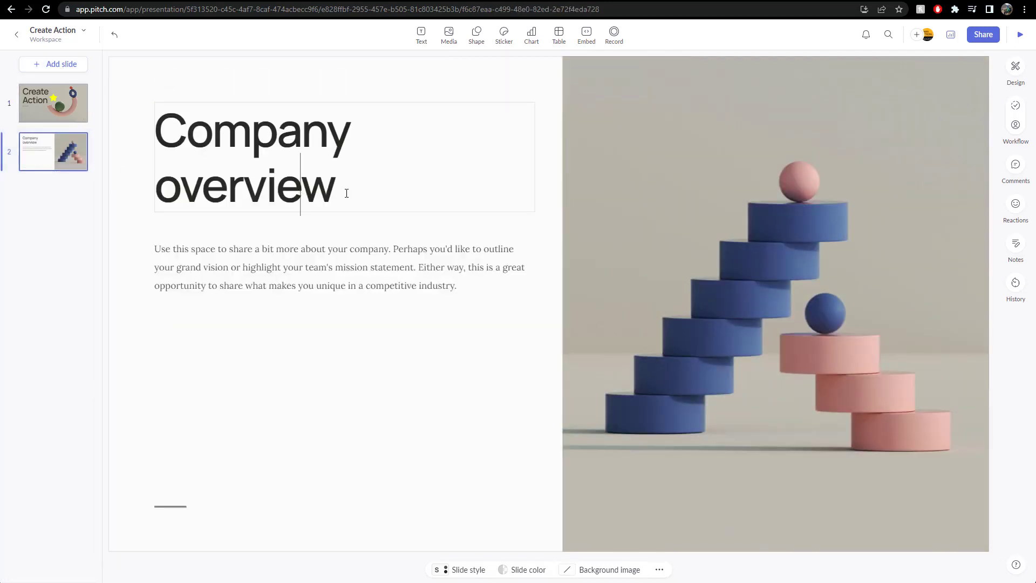
{"action": "left_click_drag", "start_coordinate": [347, 194], "coordinate": [197, 132]}
Step: Replace the body paragraph with 'Create Action was created in 2016'
{"action": "left_click", "coordinate": [407, 293]}
{"action": "left_click", "coordinate": [432, 287]}
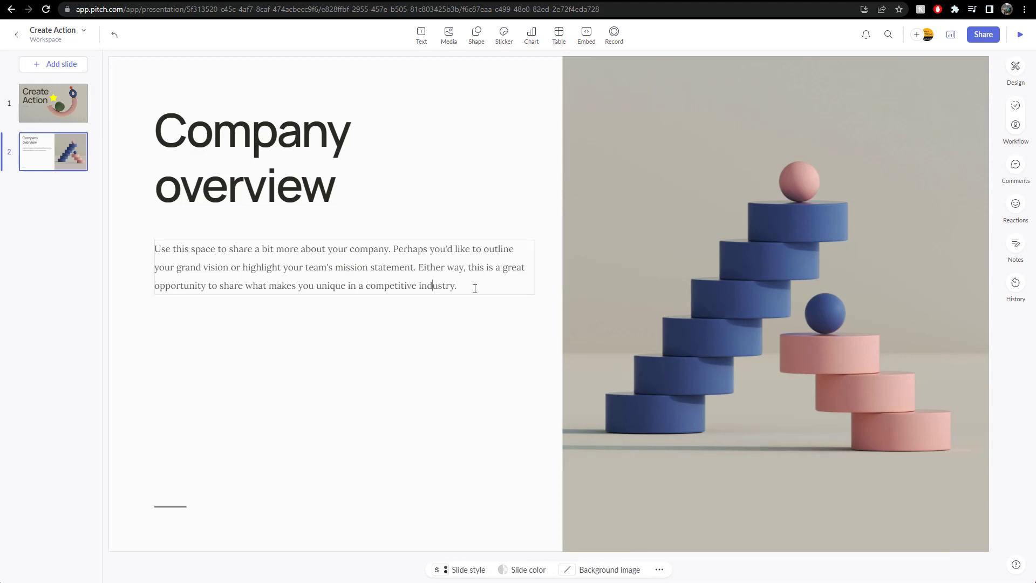
{"action": "key", "text": "ctrl+a"}
{"action": "type", "text": "Create Ac"}
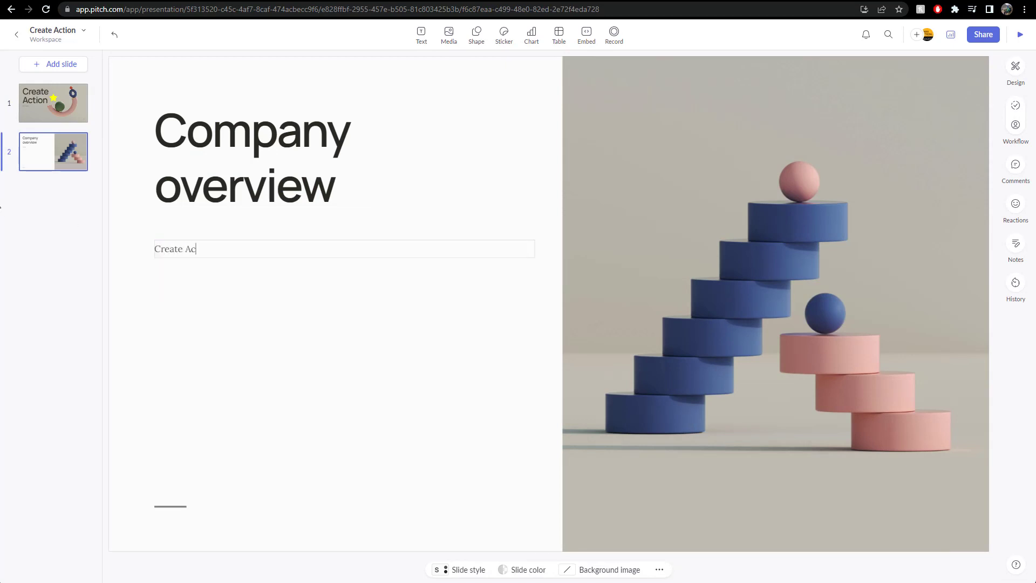
{"action": "type", "text": "tion was created inm 2016."}
Step: Replace the right-hand stacked-blocks picture with the uploaded scam image file
{"action": "left_click", "coordinate": [665, 273]}
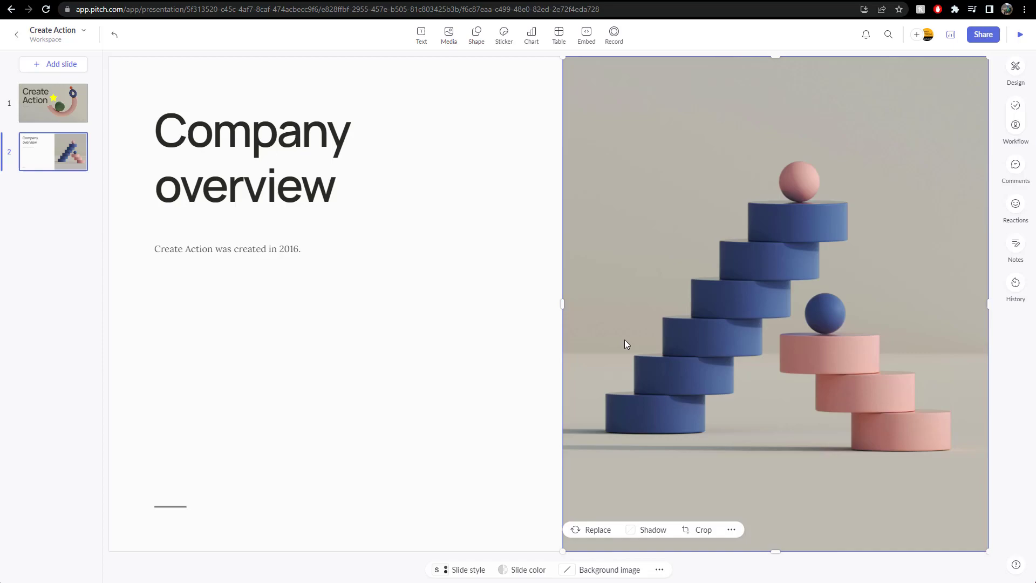
{"action": "left_click", "coordinate": [593, 531]}
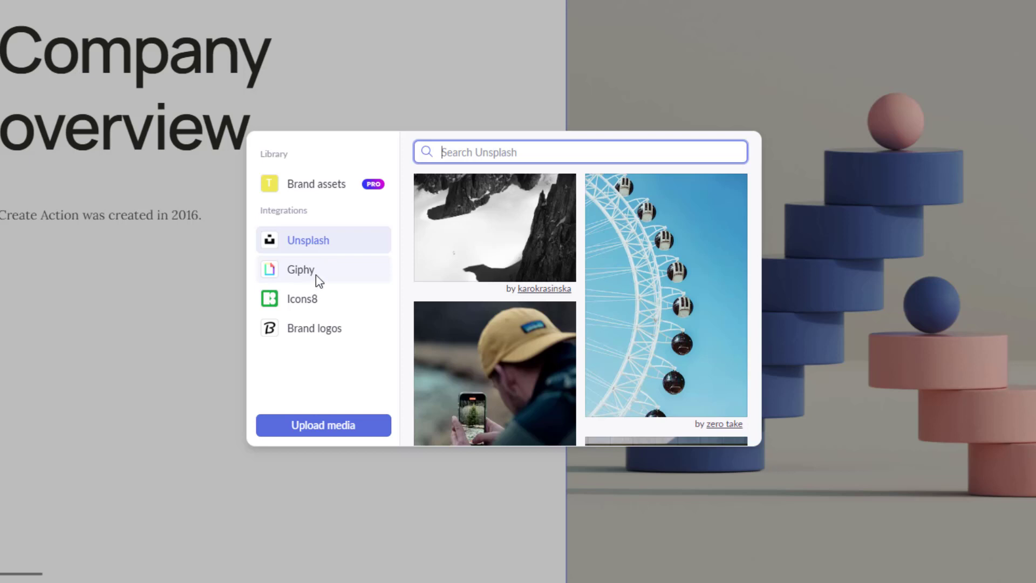
{"action": "left_click", "coordinate": [340, 436]}
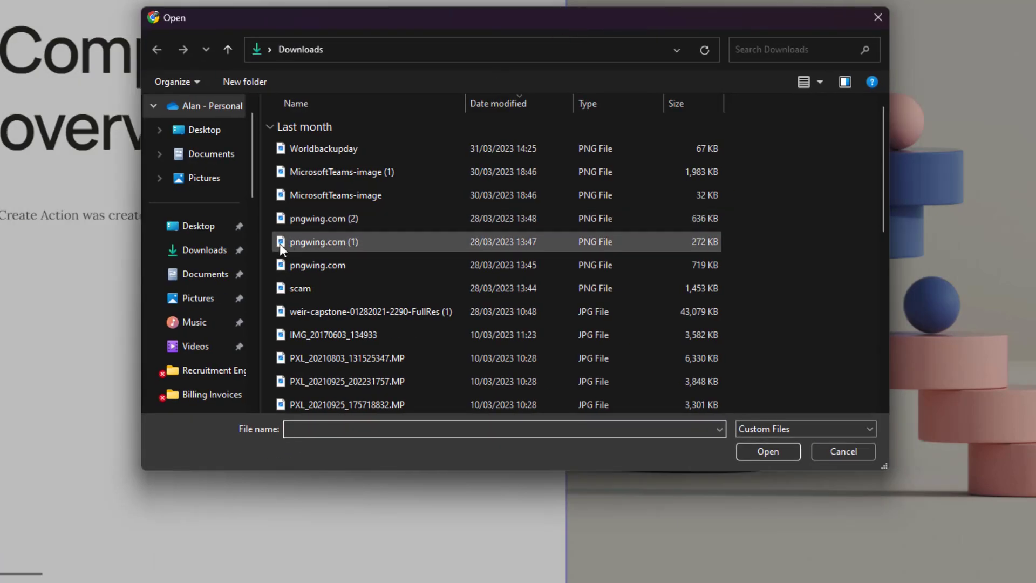
{"action": "left_click", "coordinate": [320, 293]}
{"action": "left_click", "coordinate": [768, 451]}
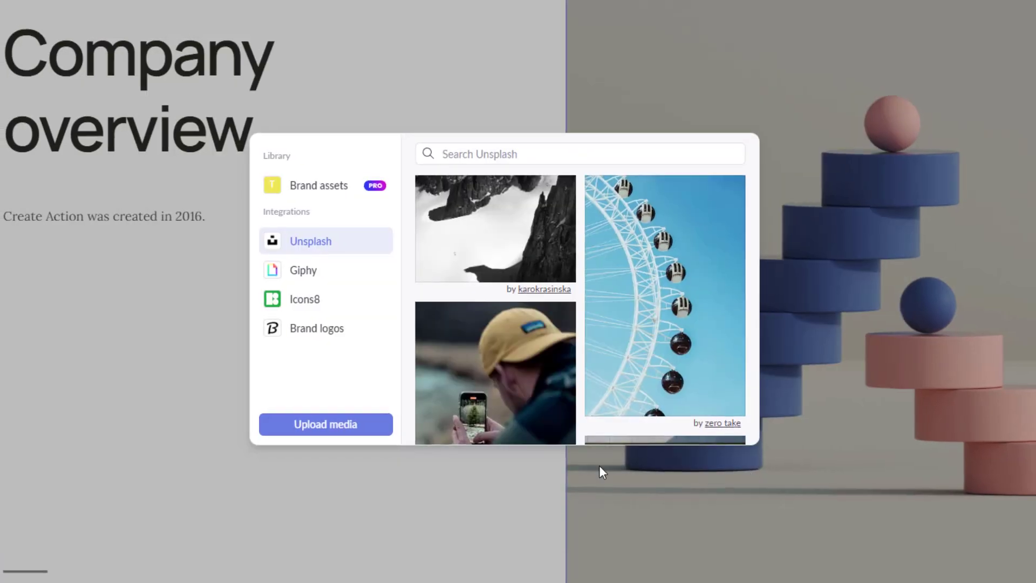
{"action": "left_click", "coordinate": [418, 391]}
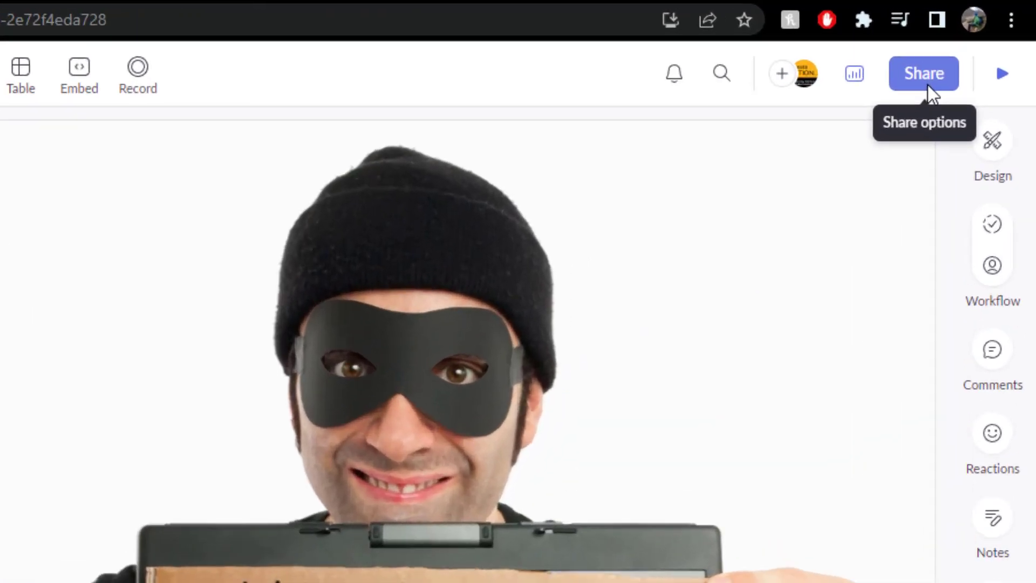
Step: Play the two-slide deck from Share, go back to slide 1, and return to editing
{"action": "left_click", "coordinate": [981, 43]}
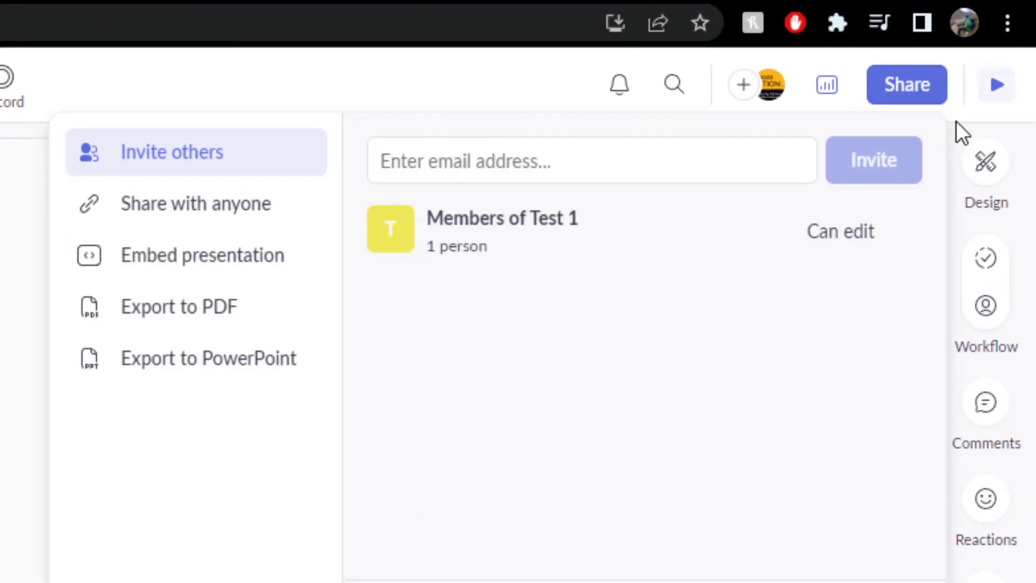
{"action": "left_click", "coordinate": [997, 85]}
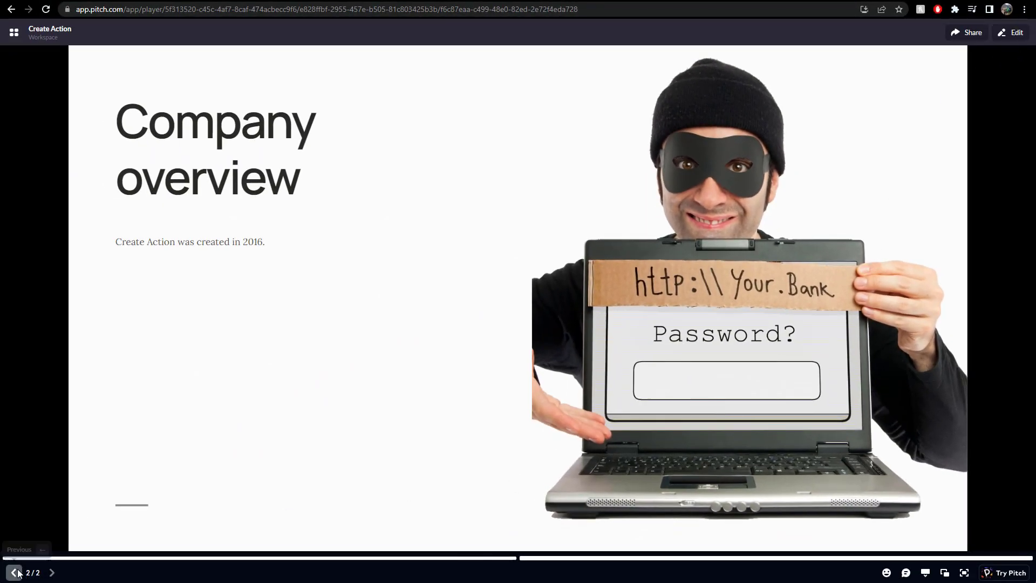
{"action": "left_click", "coordinate": [14, 572]}
{"action": "left_click", "coordinate": [1012, 32]}
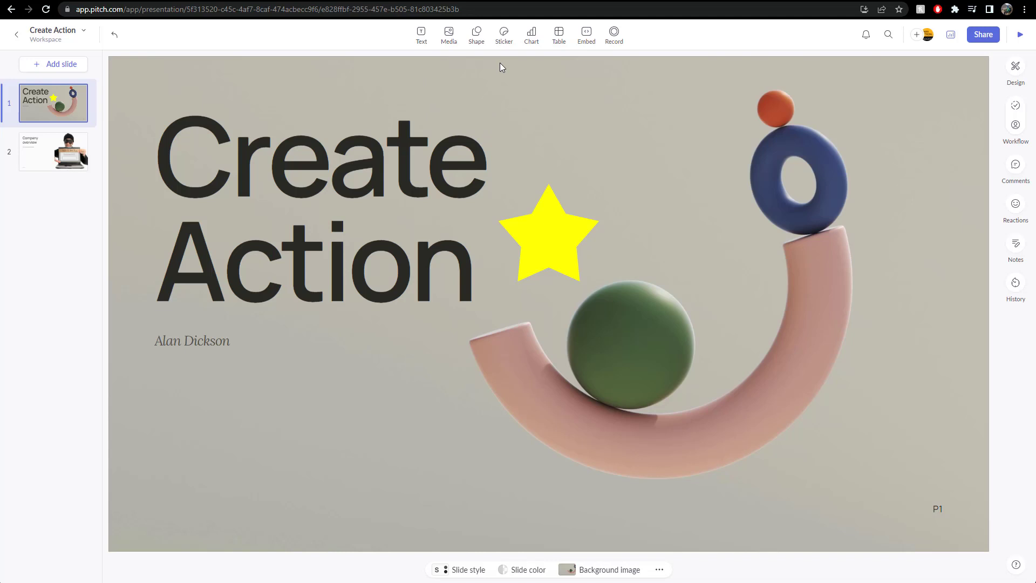
{"action": "left_click", "coordinate": [532, 35]}
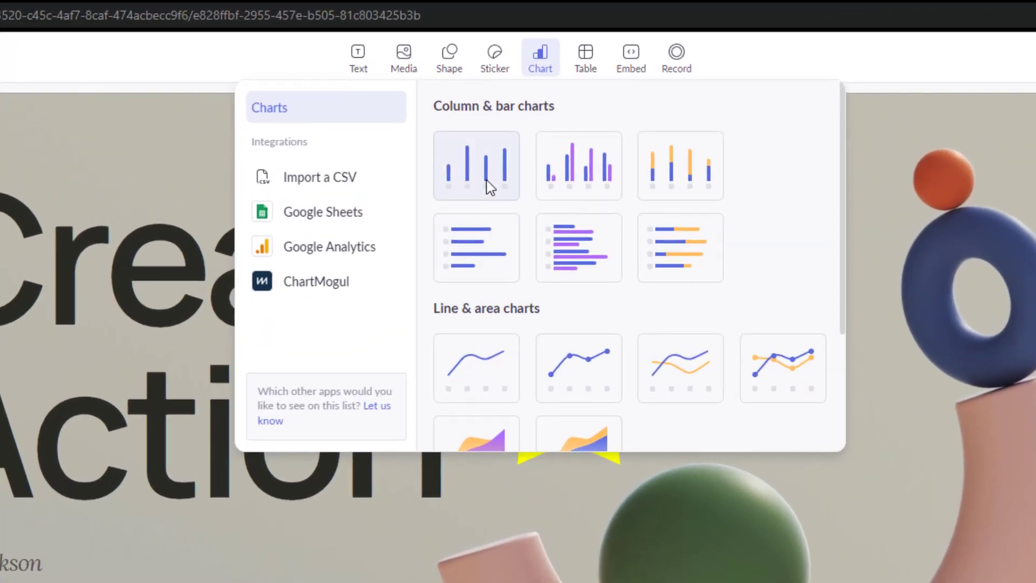
{"action": "left_click", "coordinate": [488, 183]}
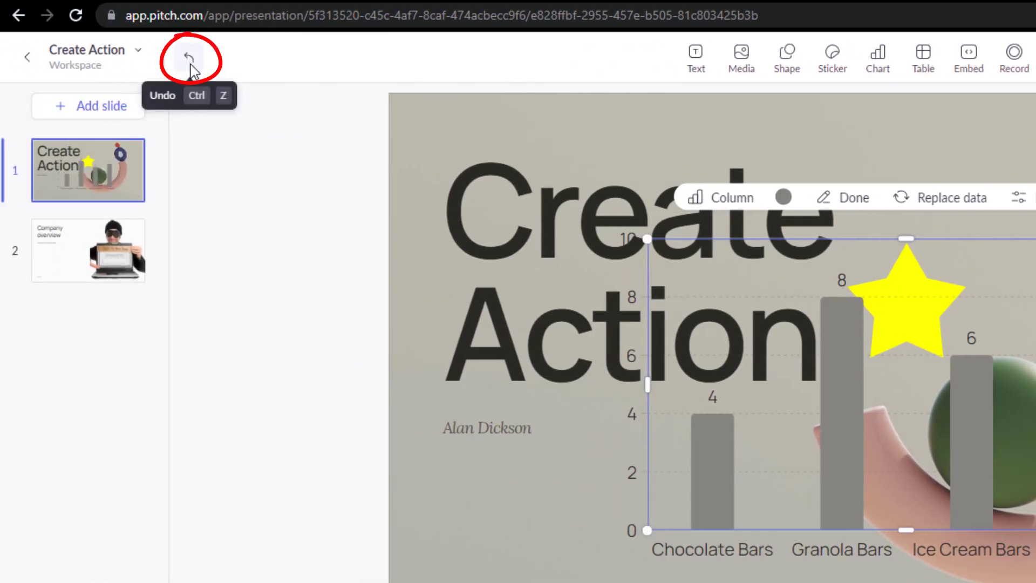
{"action": "left_click", "coordinate": [190, 63]}
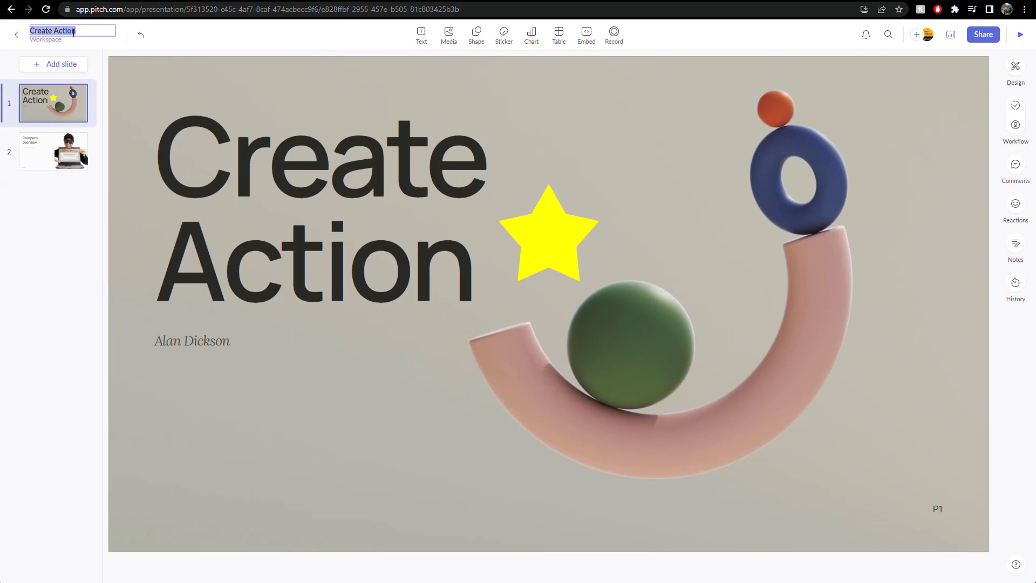
Step: Leave the Create Action deck for the dashboard, dismiss the survey, and show the Workspace presentations
{"action": "left_click", "coordinate": [18, 36]}
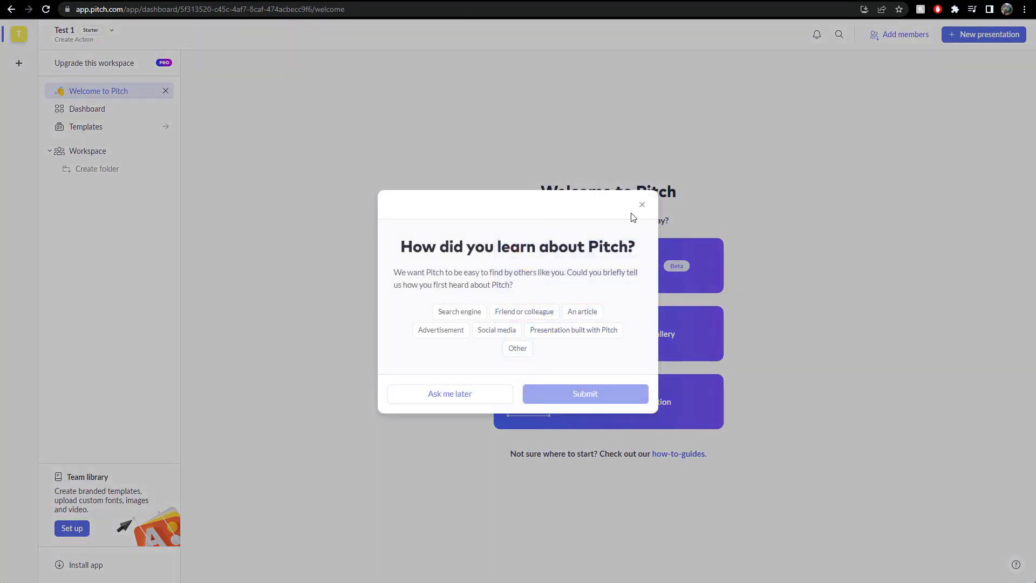
{"action": "left_click", "coordinate": [642, 205]}
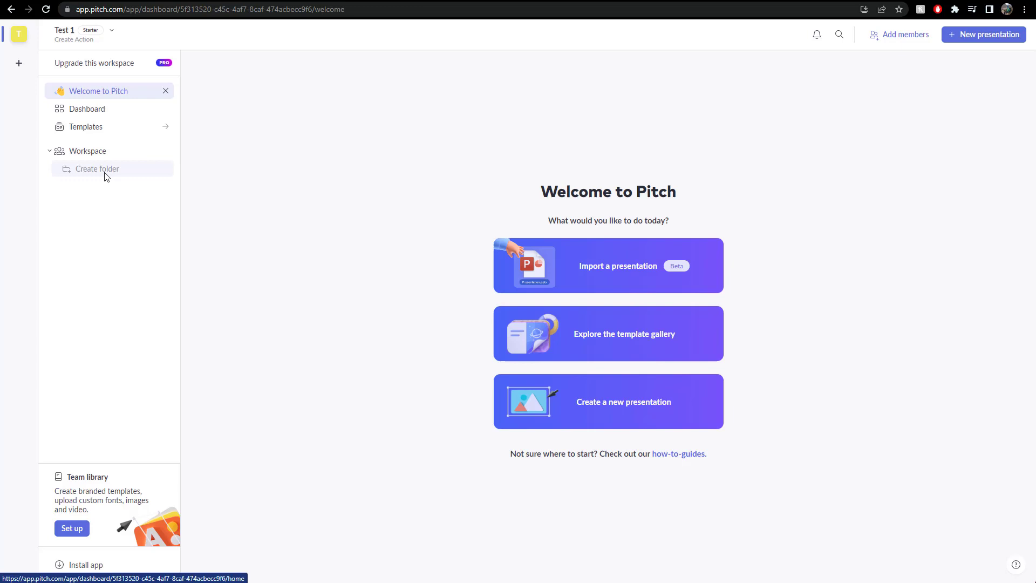
{"action": "left_click", "coordinate": [102, 153]}
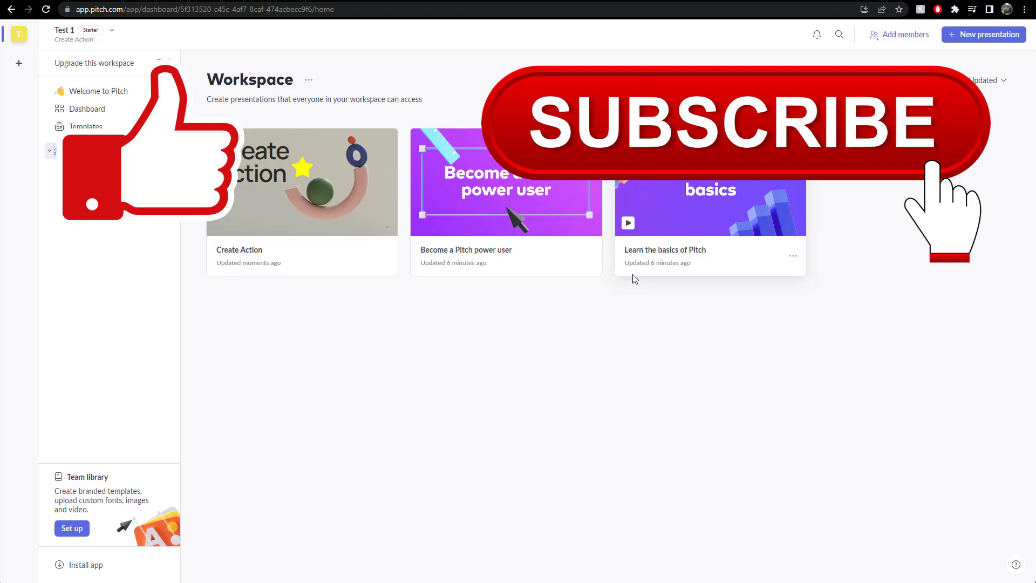
Step: Open the Become a Pitch power user deck, browse slides 4–6, then return to the Workspace
{"action": "left_click", "coordinate": [513, 187]}
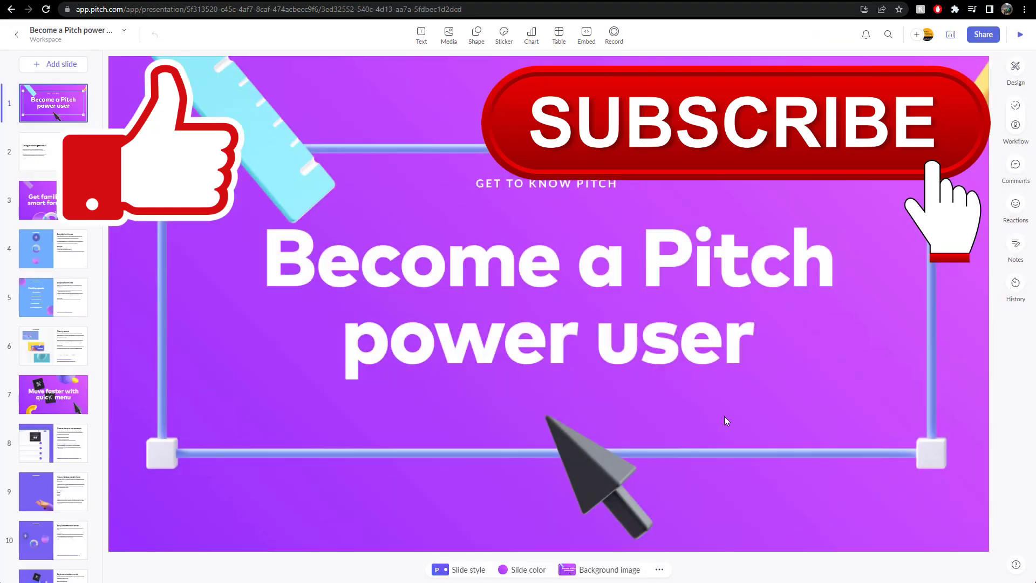
{"action": "left_click", "coordinate": [65, 252]}
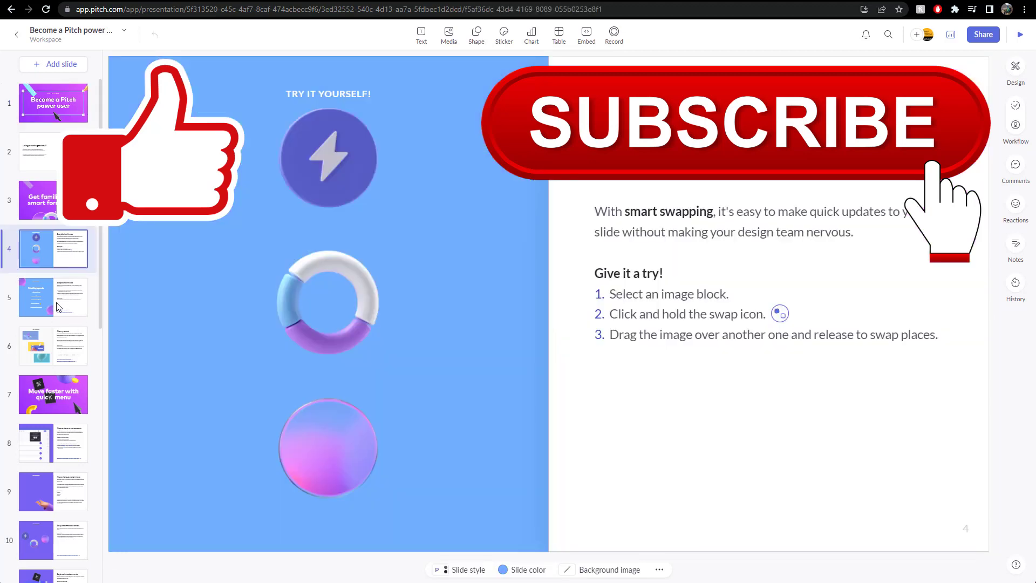
{"action": "left_click", "coordinate": [80, 316]}
{"action": "left_click", "coordinate": [47, 348]}
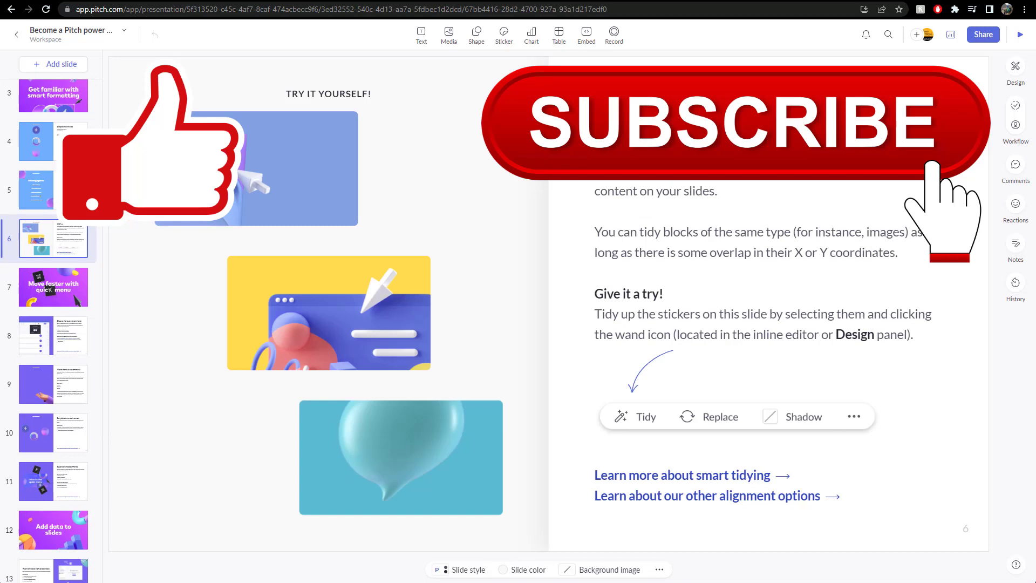
{"action": "scroll", "coordinate": [63, 76], "scroll_direction": "up", "scroll_amount": 1}
{"action": "left_click", "coordinate": [16, 34]}
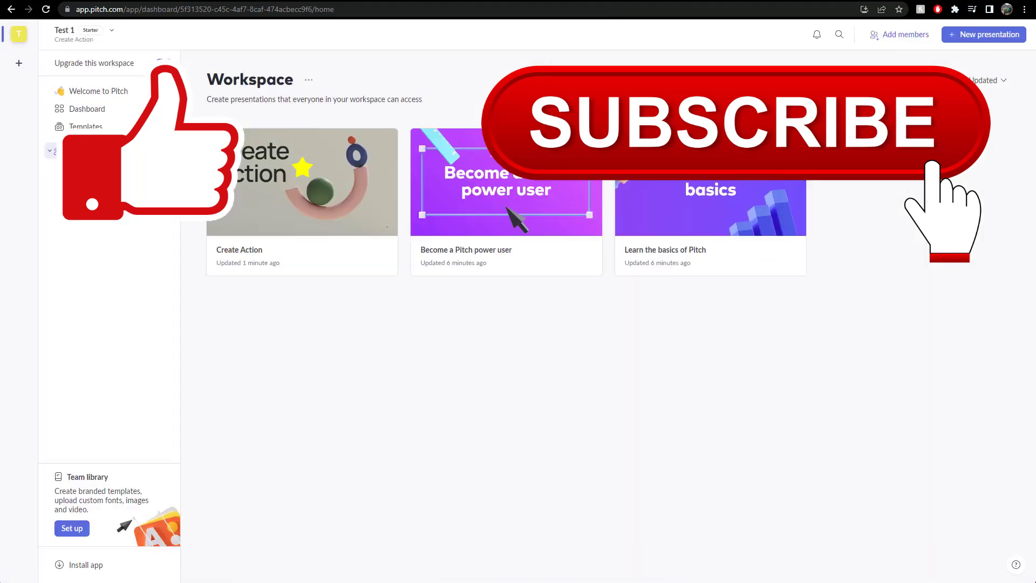